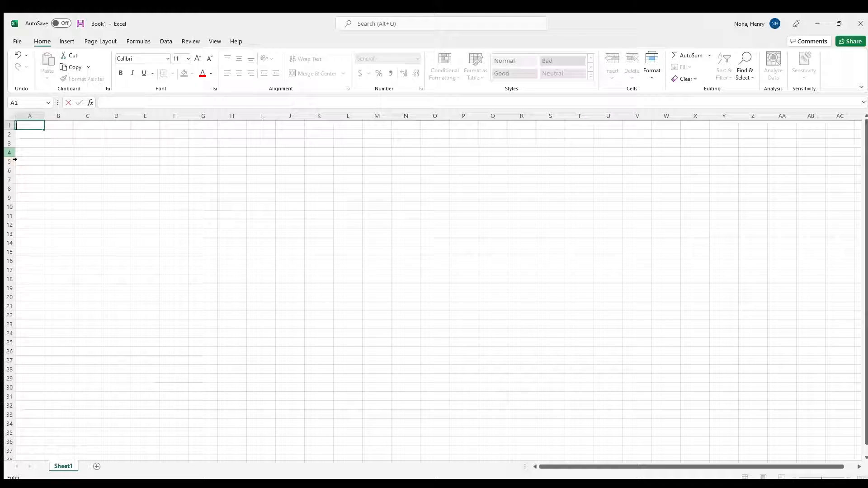
# Enter the header "Grid #" in A1 and the two-line header "Mark A / Elev. FT" in B1
pyautogui.write('Grid #')
pyautogui.press('Tab')
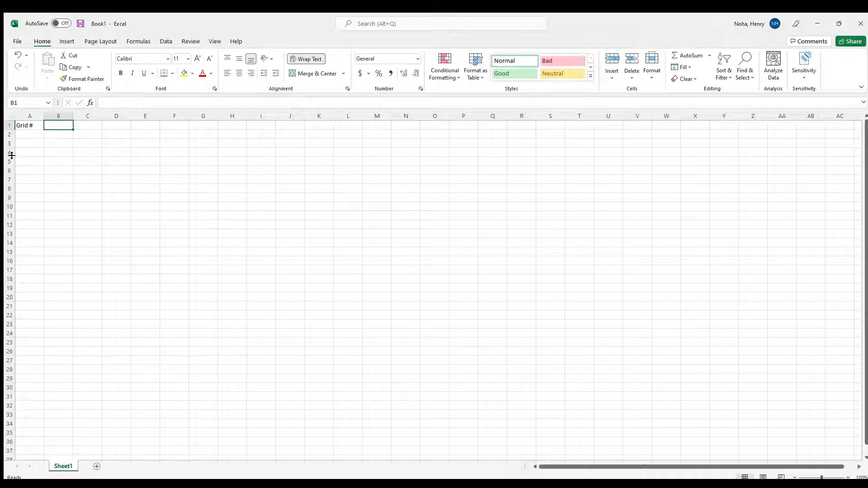
pyautogui.write('Mark A')
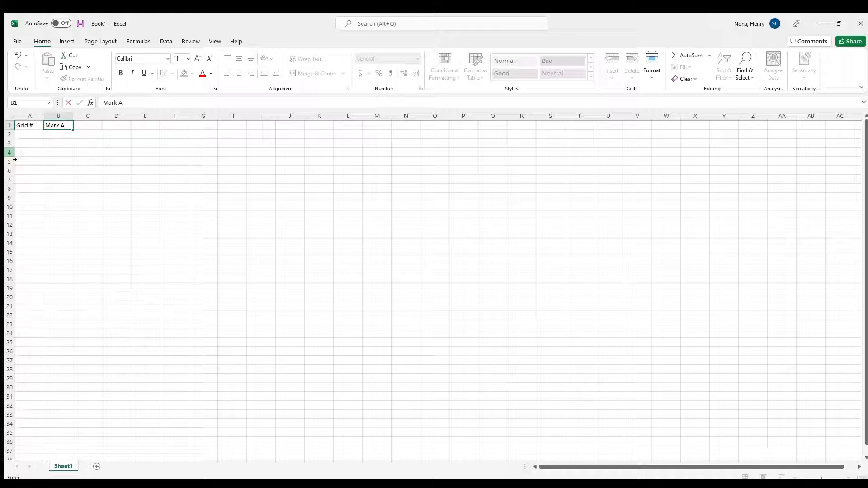
pyautogui.hotkey('alt', 'Return')
pyautogui.write('Elev. Ft')
pyautogui.press('BackSpace')
pyautogui.write('T')
pyautogui.press('Tab')
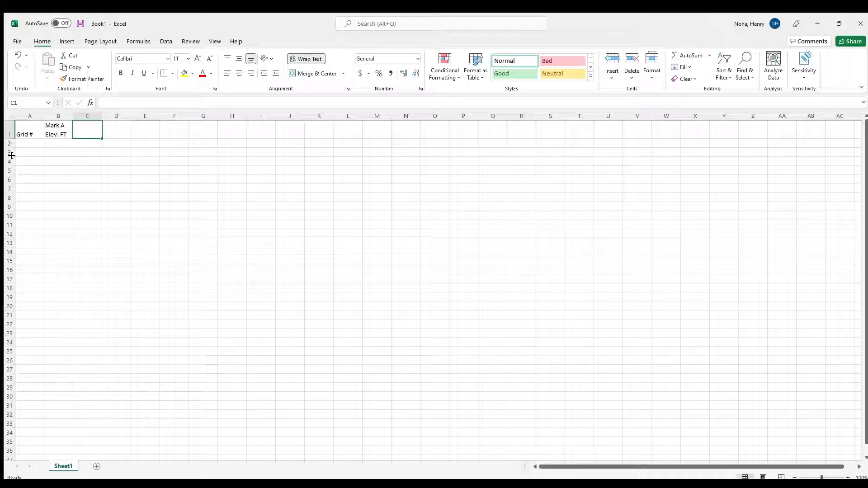
# Enter the header "Mark B" with "Elev. FT" on a second line in C1
pyautogui.write('Mark B')
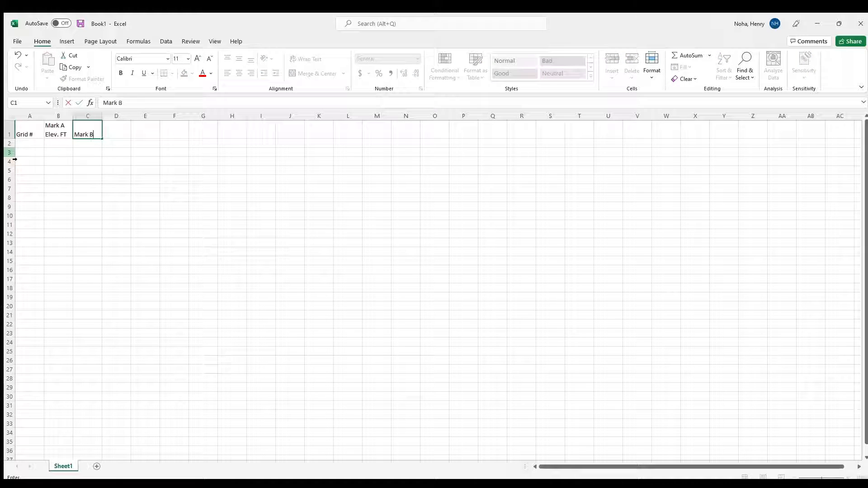
pyautogui.hotkey('alt', 'Return')
pyautogui.write('Elev. FT')
pyautogui.press('Tab')
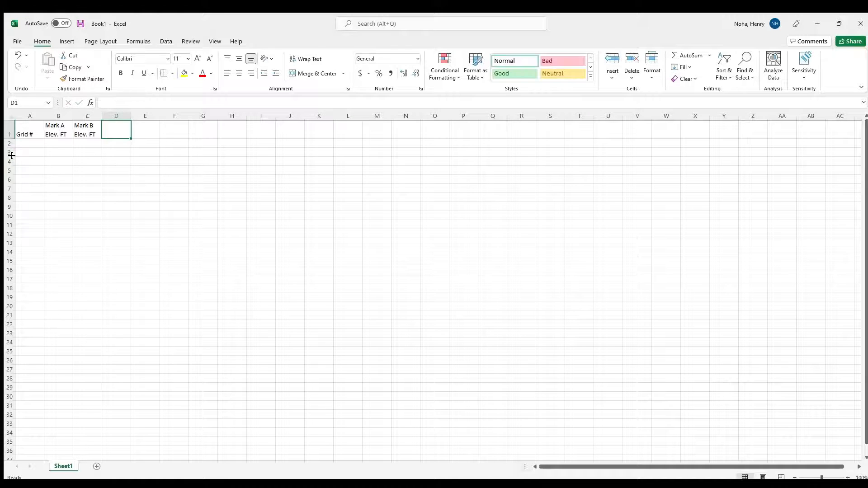
# Copy the Mark B header from C1 into D1 and E1
pyautogui.press('Left')
pyautogui.hotkey('ctrl', 'c')
pyautogui.press('Right')
pyautogui.hotkey('ctrl', 'v')
pyautogui.press('Right')
pyautogui.hotkey('ctrl', 'v')
# Change the copied header in E1 to Mark D and the one in D1 to Mark C
pyautogui.click(139, 105)
pyautogui.press('BackSpace')
pyautogui.write('D')
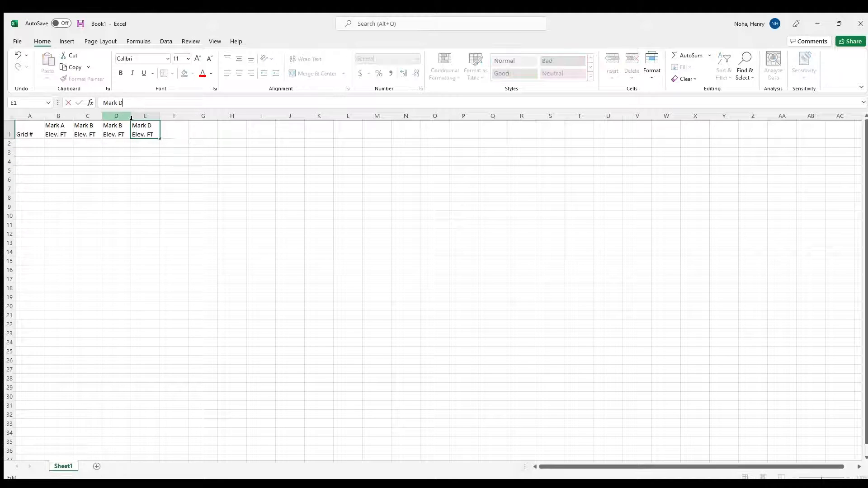
pyautogui.click(122, 129)
pyautogui.click(127, 105)
pyautogui.press('BackSpace')
pyautogui.write('C')
pyautogui.click(185, 137)
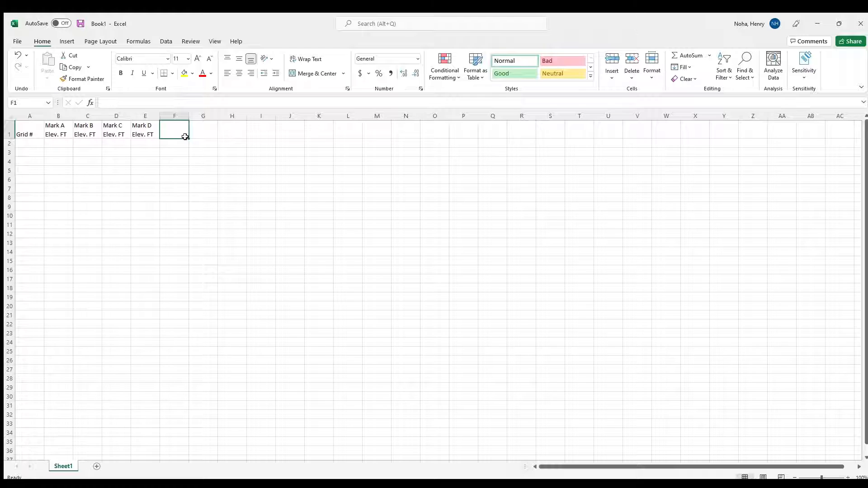
# Enter the four-line header "Average / Elev. FT / (B+C+D+E) / /4" in F1 and widen column F so (B+C+D+E) fits on one line
pyautogui.write('Average E')
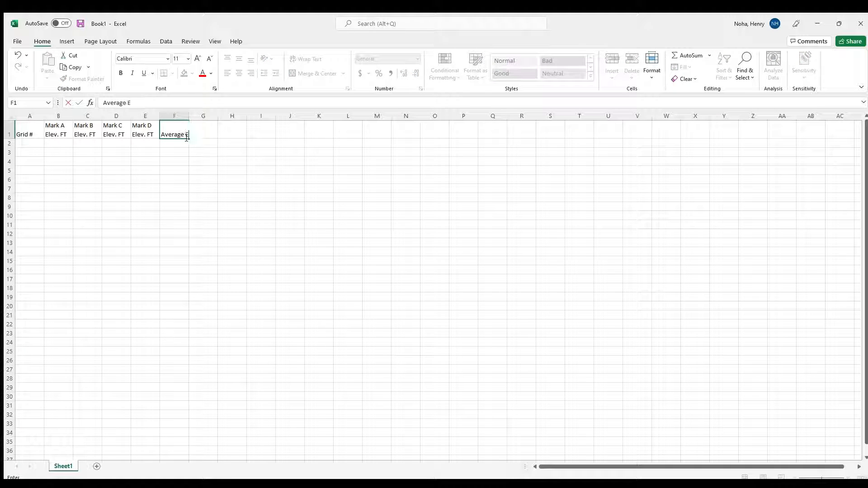
pyautogui.write('le')
pyautogui.press('BackSpace')
pyautogui.press('BackSpace')
pyautogui.press('BackSpace')
pyautogui.press('BackSpace')
pyautogui.hotkey('alt', 'Return')
pyautogui.write('Elev. FT')
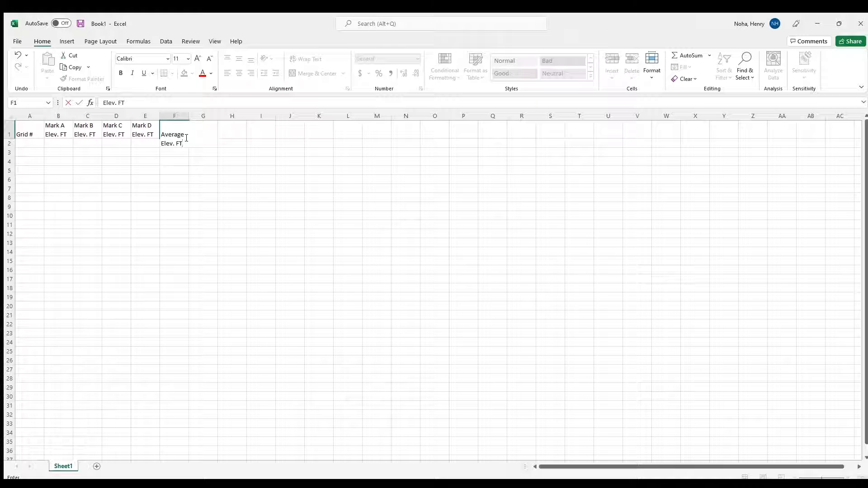
pyautogui.hotkey('alt', 'Return')
pyautogui.write('(B+C+D+E)')
pyautogui.hotkey('alt', 'Return')
pyautogui.write('/4')
pyautogui.press('Tab')
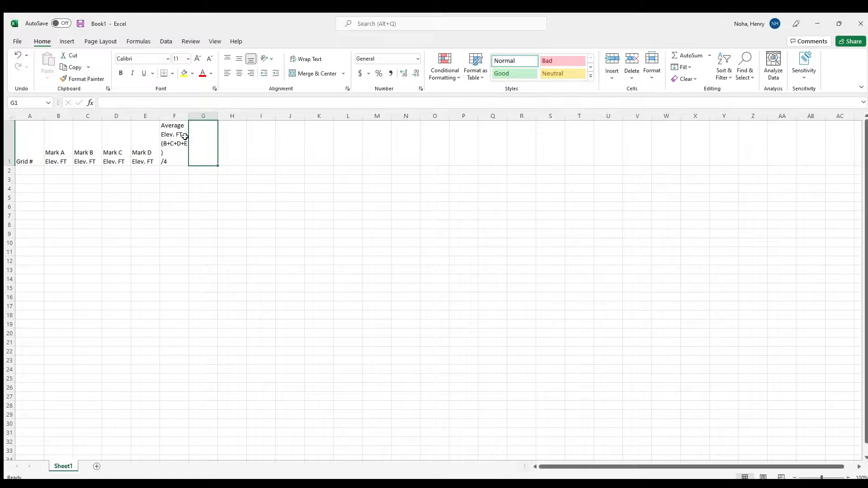
pyautogui.click(165, 157)
pyautogui.moveTo(191, 117); pyautogui.dragTo(193, 117)
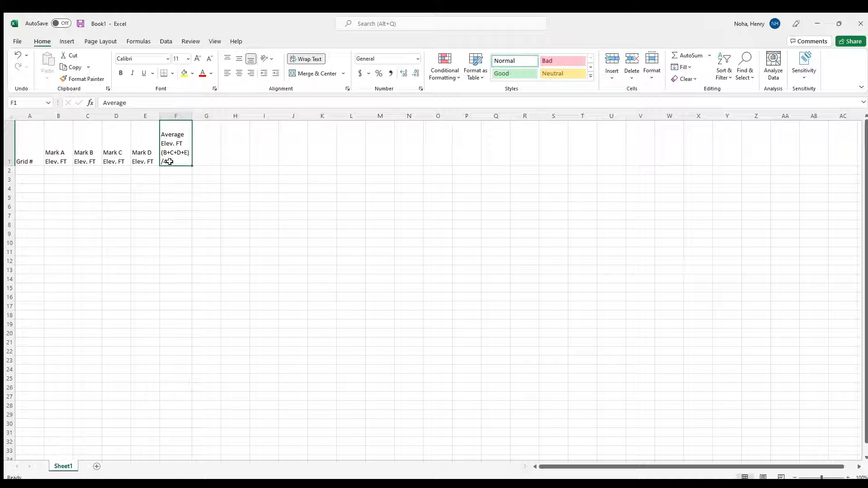
# Enter the header "Topsoil" in G1
pyautogui.click(198, 150)
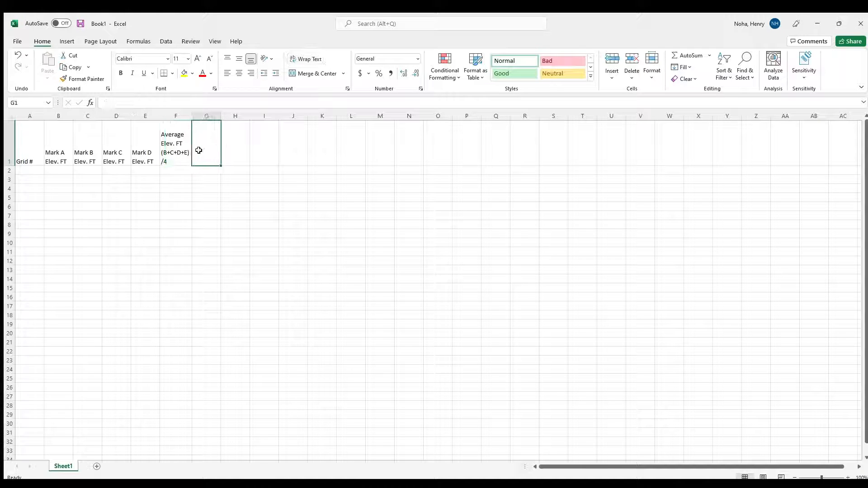
pyautogui.write('Topsoil')
pyautogui.press('Tab')
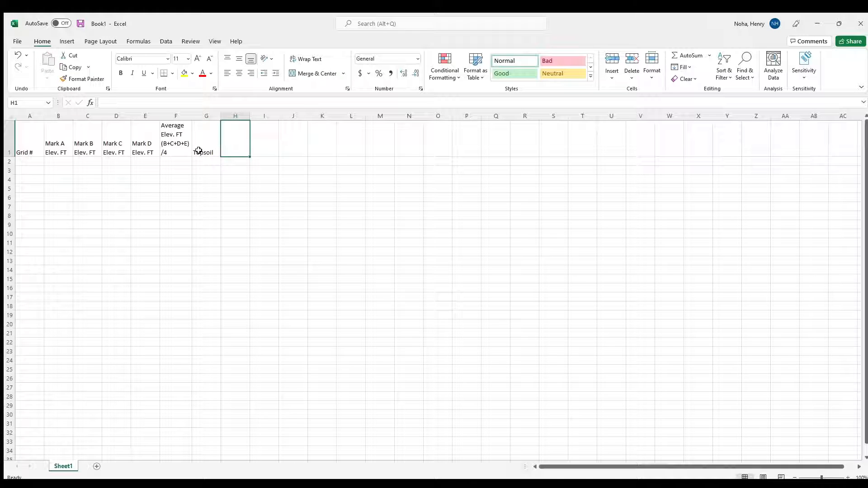
# Enter the multi-line header "(Existing) / Average / Elev. Less / Topsoil FT / (F-G)" in H1
pyautogui.write('(Exisitng')
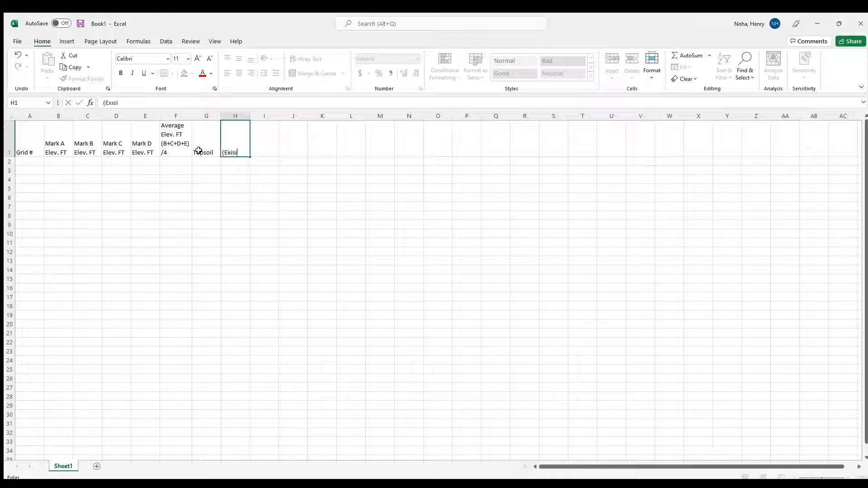
pyautogui.press('BackSpace')
pyautogui.press('BackSpace')
pyautogui.press('BackSpace')
pyautogui.press('BackSpace')
pyautogui.write('ting)')
pyautogui.press('Return')
pyautogui.write('Average')
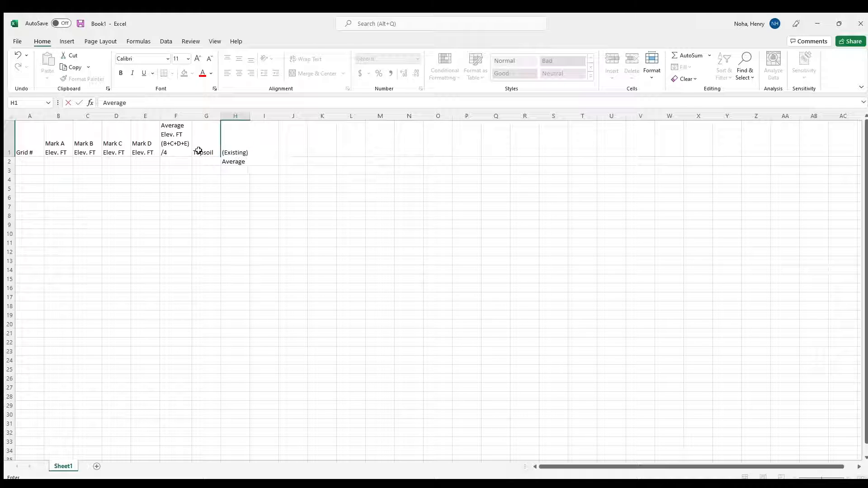
pyautogui.hotkey('alt', 'Return')
pyautogui.write('Elev. Less')
pyautogui.hotkey('alt', 'Return')
pyautogui.write('Topsoil FT')
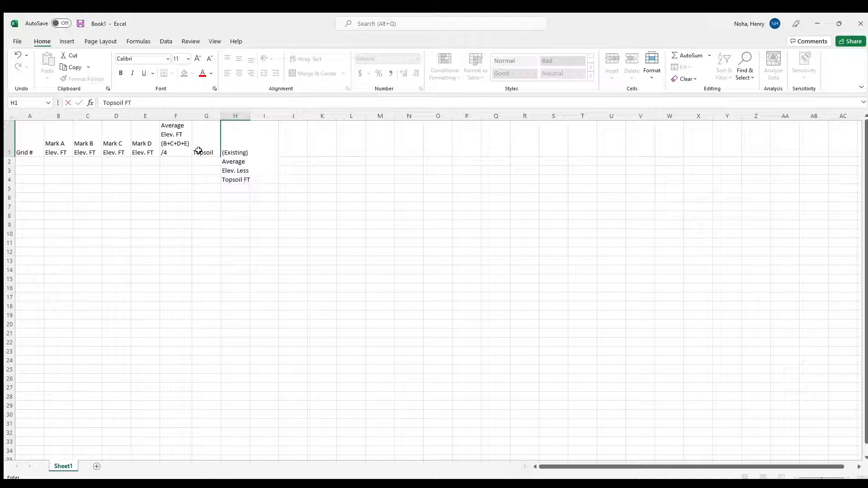
pyautogui.hotkey('alt', 'Return')
pyautogui.write('(F-G)')
pyautogui.press('Tab')
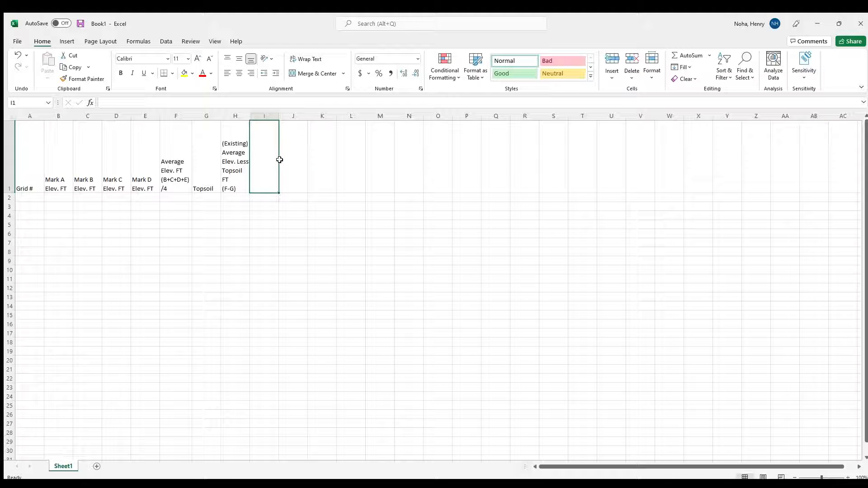
# Enter the header "Finish Floor" with "Elev. FT" on a new line in I1
pyautogui.write('Finish Floor')
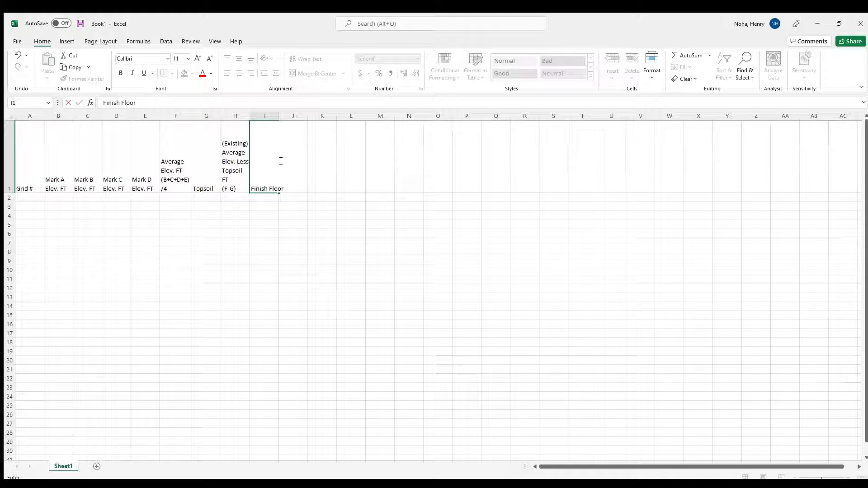
pyautogui.hotkey('alt', 'Return')
pyautogui.write('Elev. FT')
pyautogui.click(279, 159)
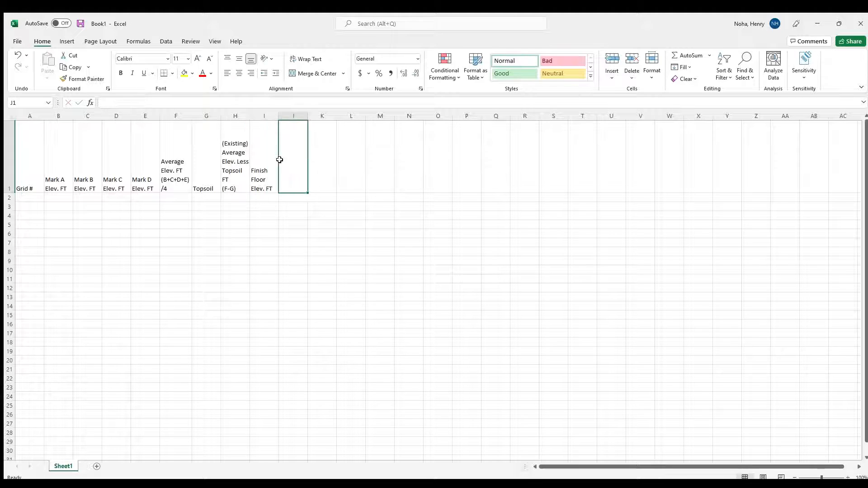
# Enter the three-line header "Slab / Thickness / FT" in J1
pyautogui.write('Slab')
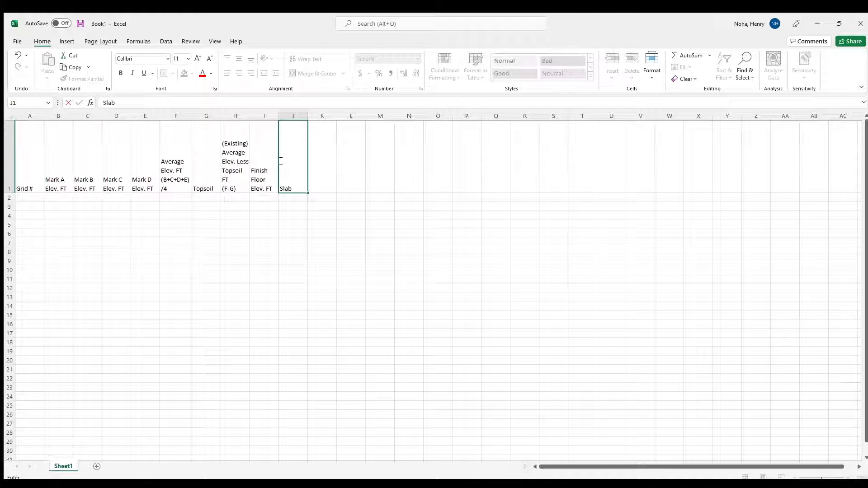
pyautogui.hotkey('alt', 'Return')
pyautogui.write('Thickness')
pyautogui.hotkey('alt', 'Return')
pyautogui.write('FT')
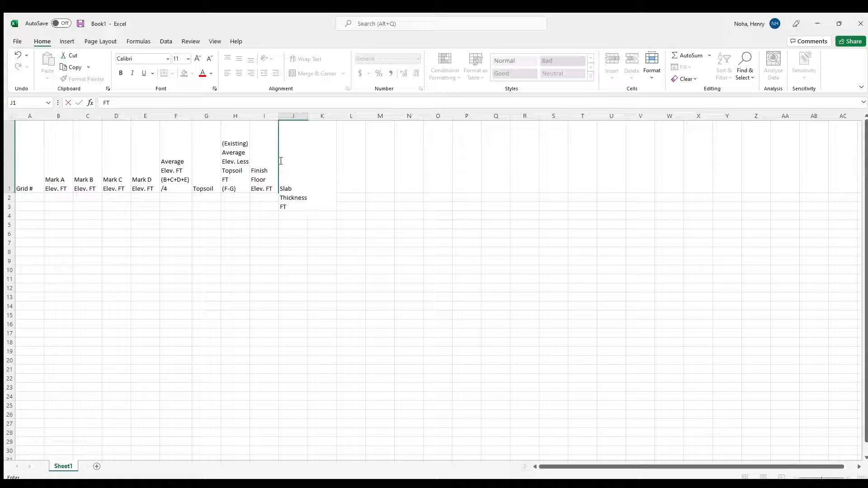
pyautogui.press('Tab')
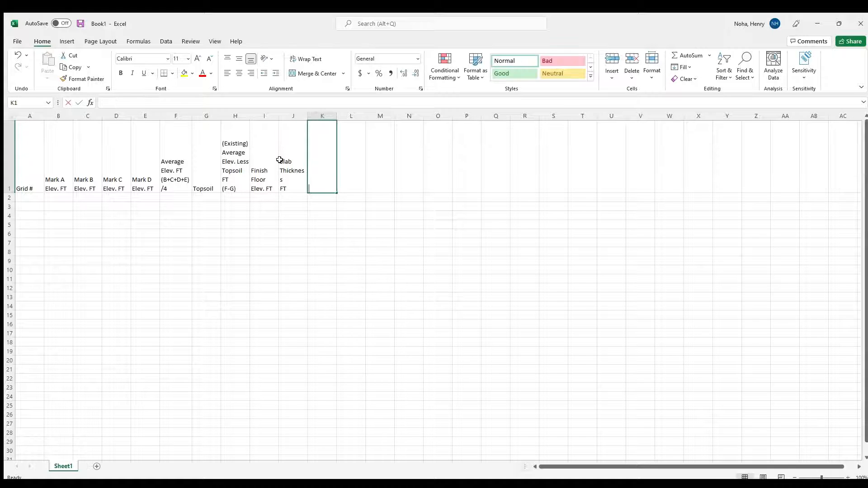
# Enter the four-line header "Carton / Form / Thickness / FT" in K1
pyautogui.write('Carton')
pyautogui.hotkey('alt', 'Return')
pyautogui.write('F')
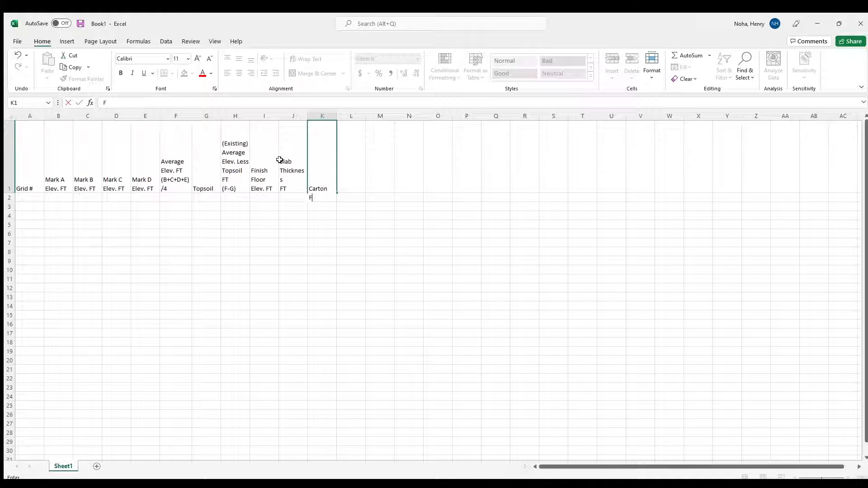
pyautogui.write('orm')
pyautogui.hotkey('alt', 'Return')
pyautogui.write('Thick')
pyautogui.press('BackSpace')
pyautogui.press('BackSpace')
pyautogui.press('BackSpace')
pyautogui.press('BackSpace')
pyautogui.write('t')
pyautogui.press('BackSpace')
pyautogui.write('hickness')
pyautogui.press('BackSpace')
pyautogui.press('BackSpace')
pyautogui.press('BackSpace')
pyautogui.press('BackSpace')
pyautogui.write('ness')
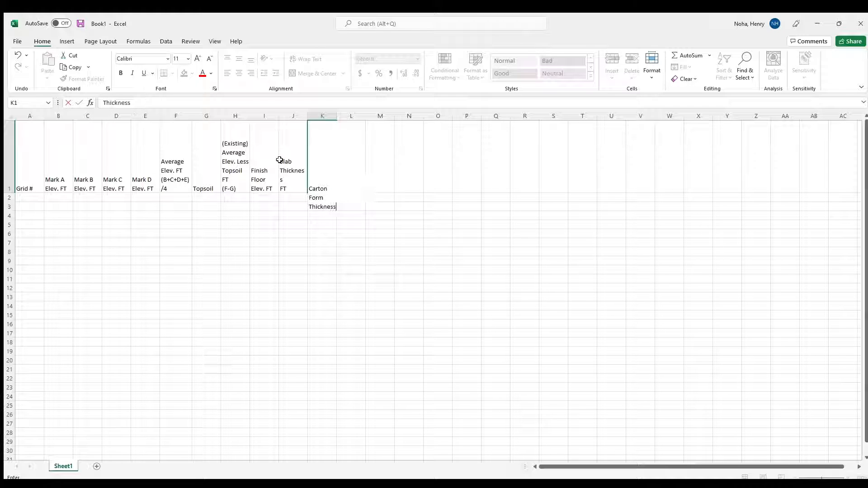
pyautogui.hotkey('alt', 'Return')
pyautogui.write('FT')
pyautogui.press('Tab')
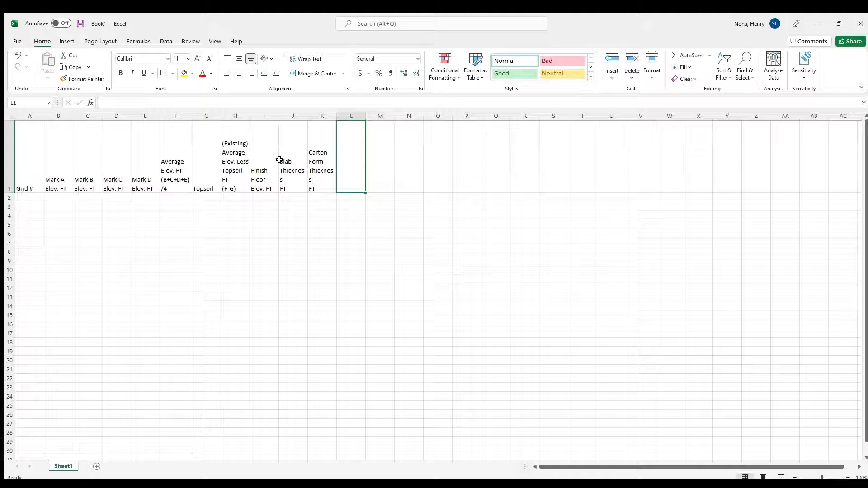
# Enter the four-line header "(Proposed) / Final Sub / Grade FT / (I-J-K)" in L1
pyautogui.write('(Prop')
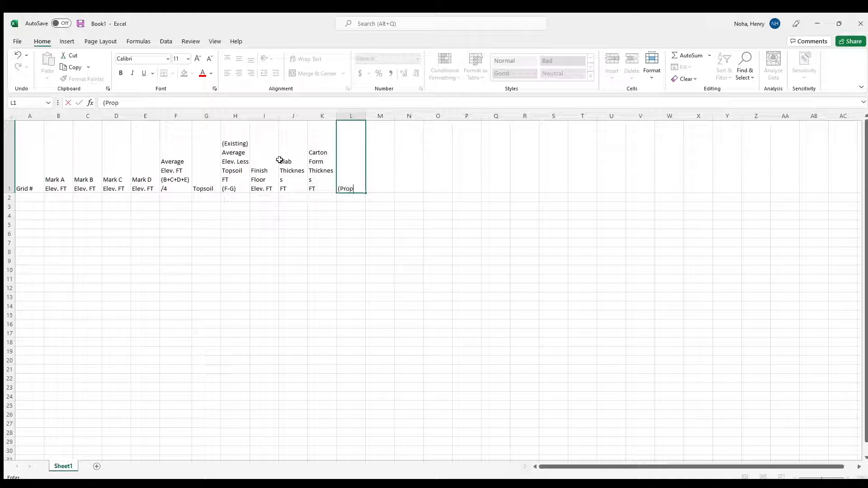
pyautogui.write('osed)')
pyautogui.hotkey('alt', 'Return')
pyautogui.write('Final Sub')
pyautogui.hotkey('alt', 'Return')
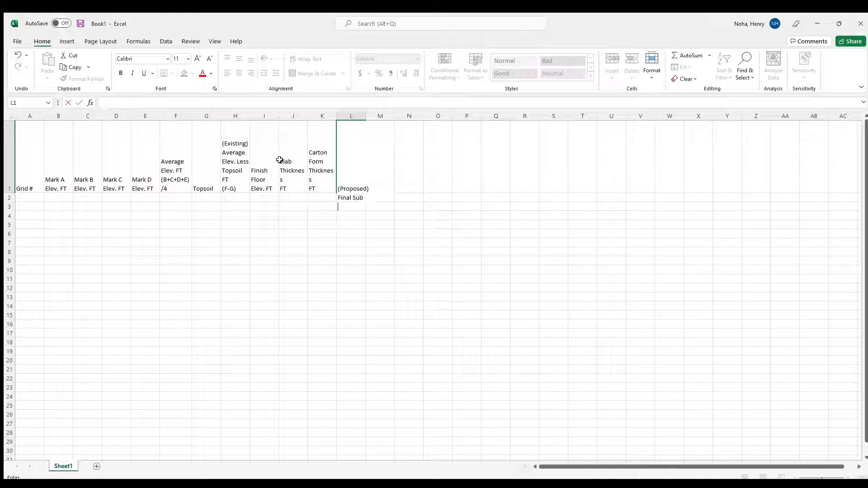
pyautogui.write('Grade FT')
pyautogui.press('Return')
pyautogui.write('(I-J-L')
pyautogui.press('BackSpace')
pyautogui.write('K)=')
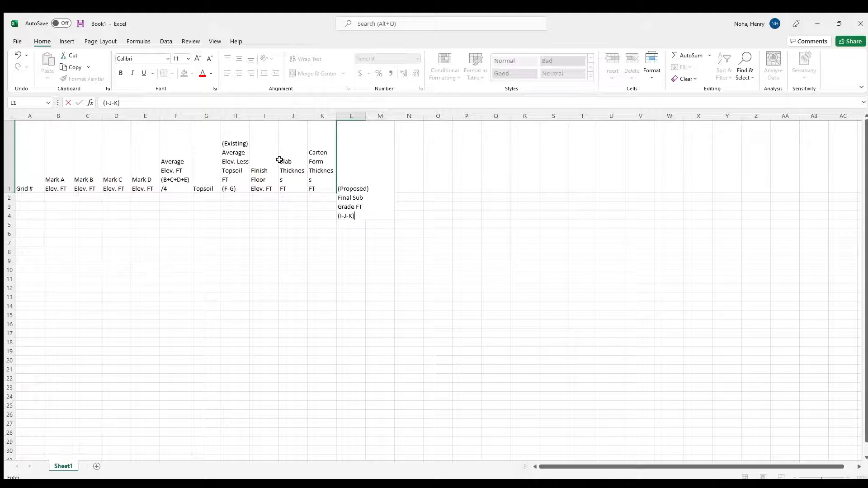
pyautogui.press('Tab')
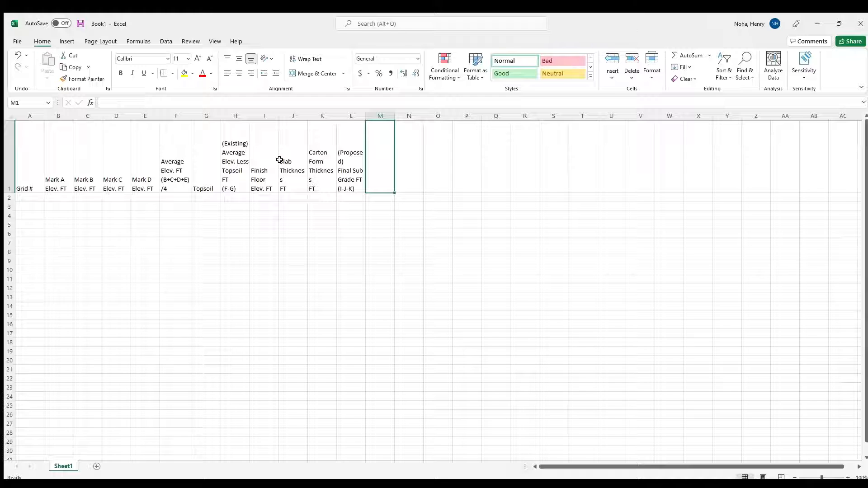
# Enter the multi-line header "(Proposed - / Existing) / Elevation / Difference / FT (L-H)" in M1
pyautogui.write('(Propos')
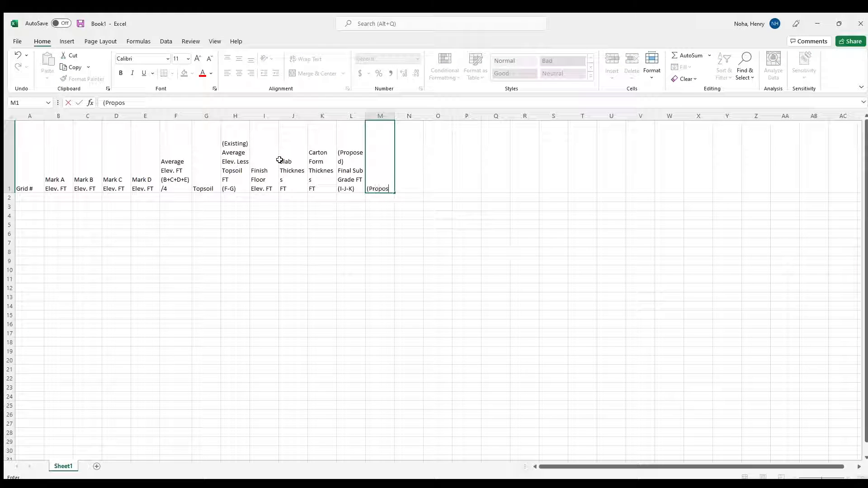
pyautogui.write('ed -')
pyautogui.hotkey('alt', 'Return')
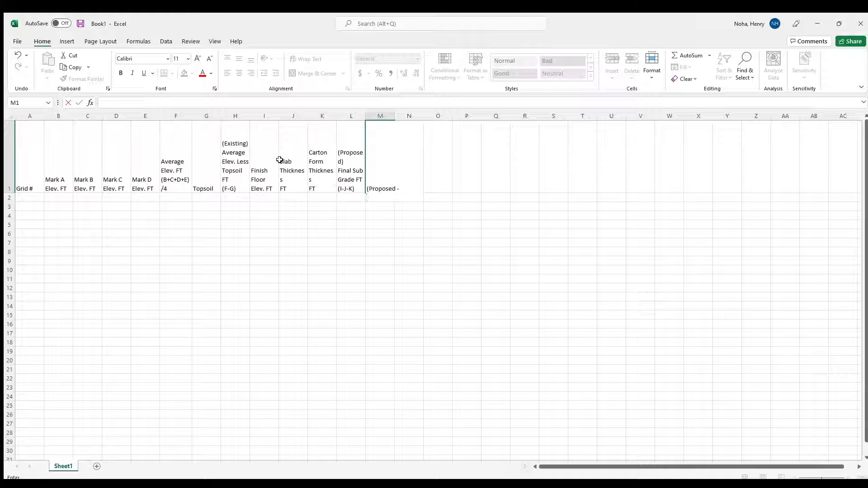
pyautogui.write('Existing)')
pyautogui.hotkey('alt', 'Return')
pyautogui.write('Elevation')
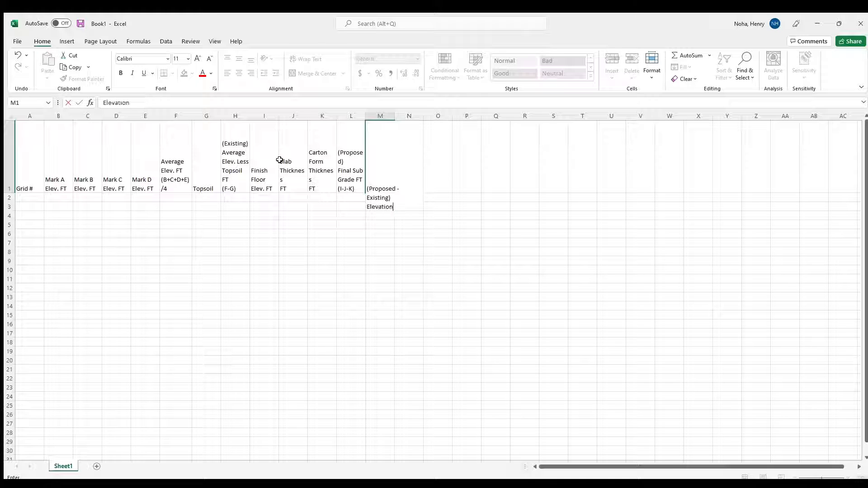
pyautogui.hotkey('alt', 'Return')
pyautogui.write('Differ')
pyautogui.write('ence')
pyautogui.hotkey('alt', 'Return')
pyautogui.write('FT')
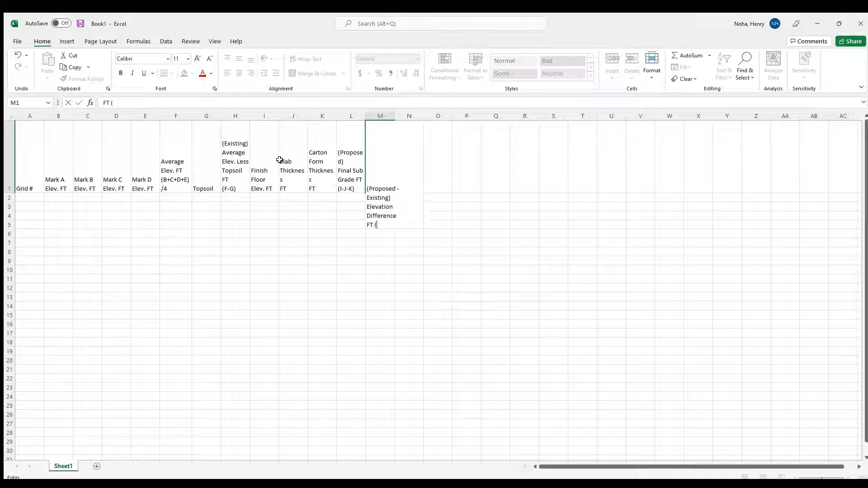
pyautogui.write(' (L-H)')
pyautogui.press('Tab')
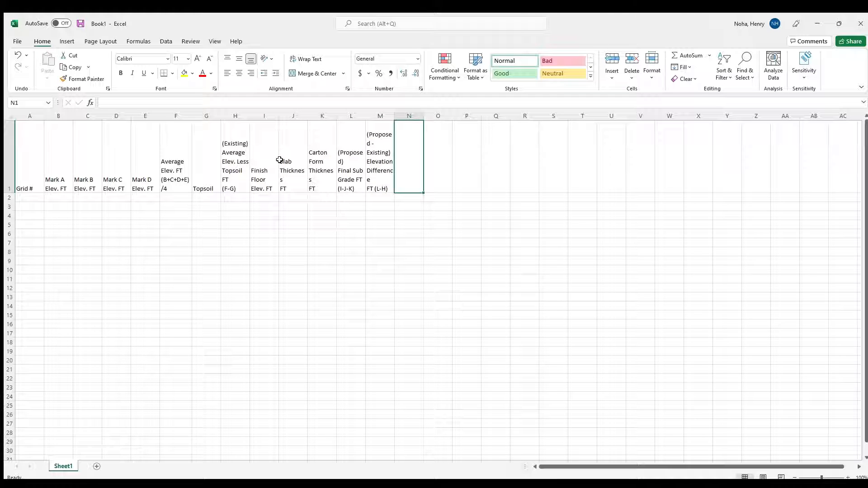
# Enter the two-line header "Grid Width / FT" in N1
pyautogui.write('Grid')
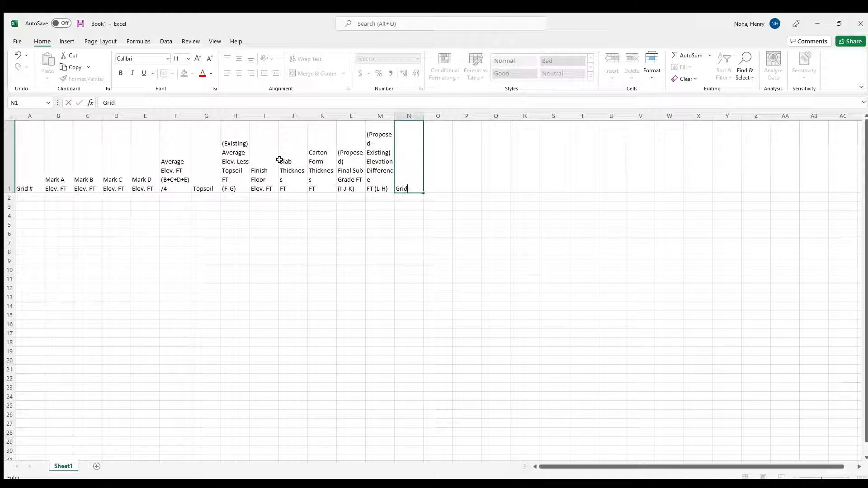
pyautogui.write(' Width')
pyautogui.press('Return')
pyautogui.write('F')
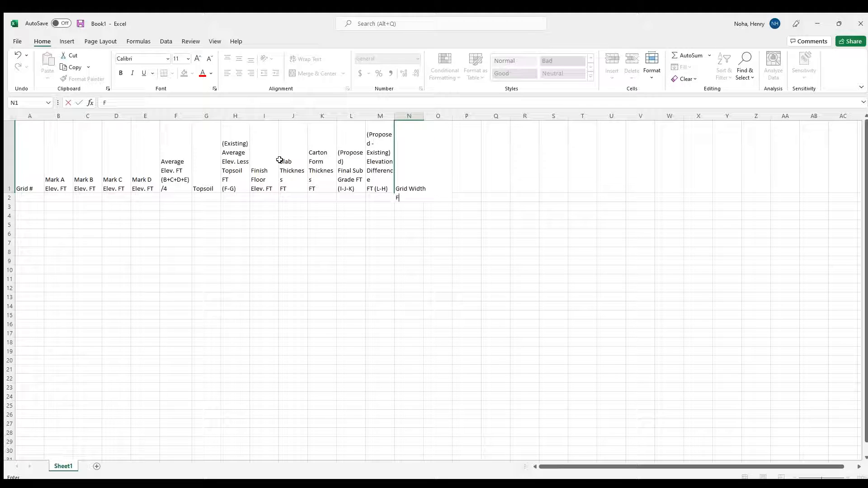
pyautogui.write('T')
pyautogui.press('Tab')
# Enter the two-line header "Grid / Length FT" in O1
pyautogui.write('Grid')
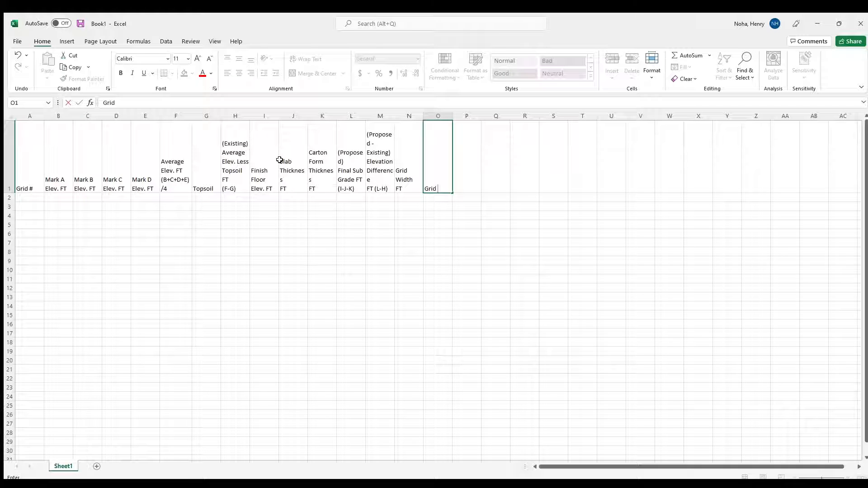
pyautogui.hotkey('alt', 'Return')
pyautogui.write('Leght')
pyautogui.press('BackSpace')
pyautogui.press('BackSpace')
pyautogui.write('ngth FT')
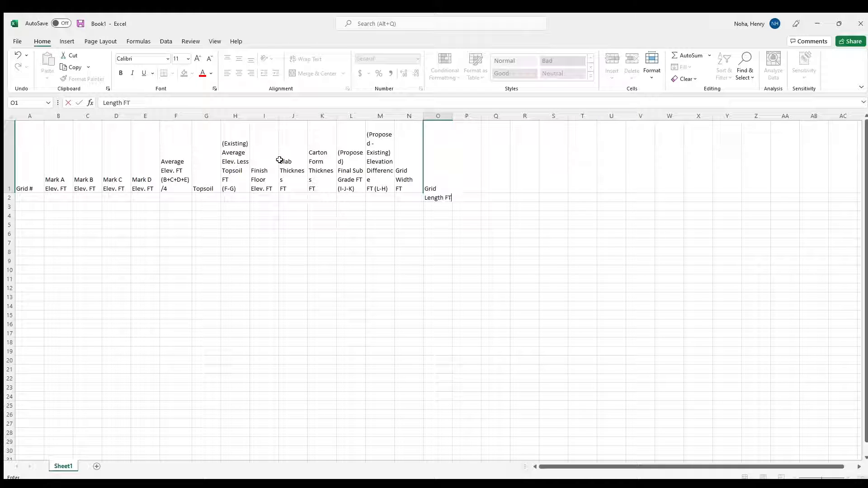
pyautogui.press('Tab')
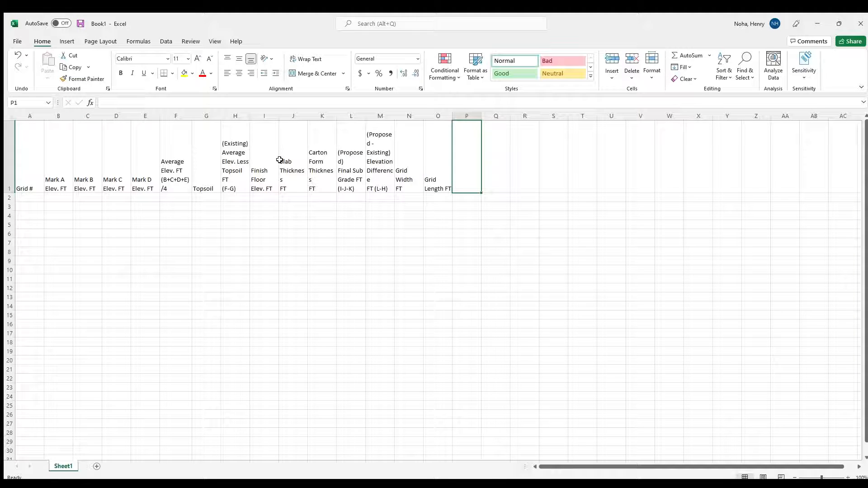
# Enter the two-line header "Grid Area / SF (N*O)" in P1
pyautogui.write('Grid Area')
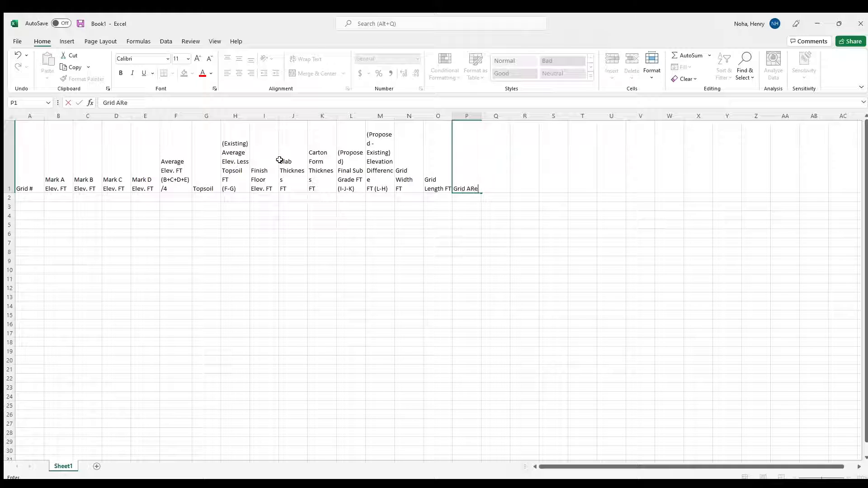
pyautogui.hotkey('alt', 'Return')
pyautogui.write('SF (N*O)')
pyautogui.press('Tab')
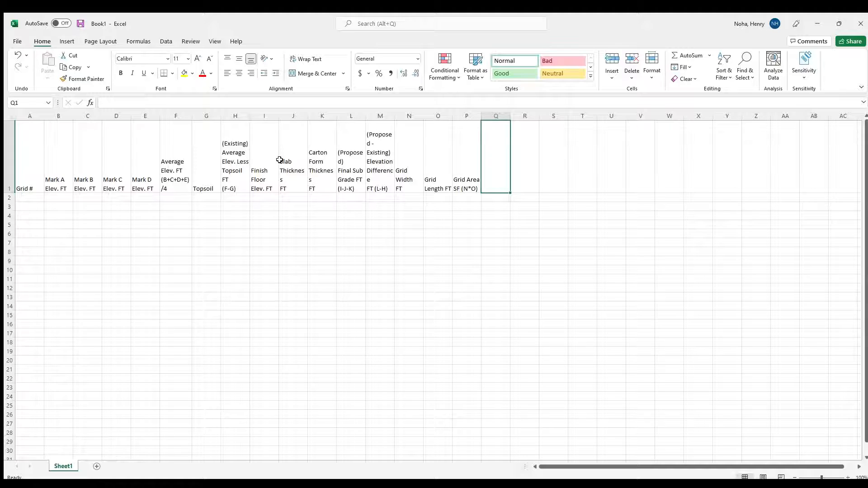
# Enter the two-line header "Cut in Bank / CF (M*P)" in Q1
pyautogui.write('Cut in B')
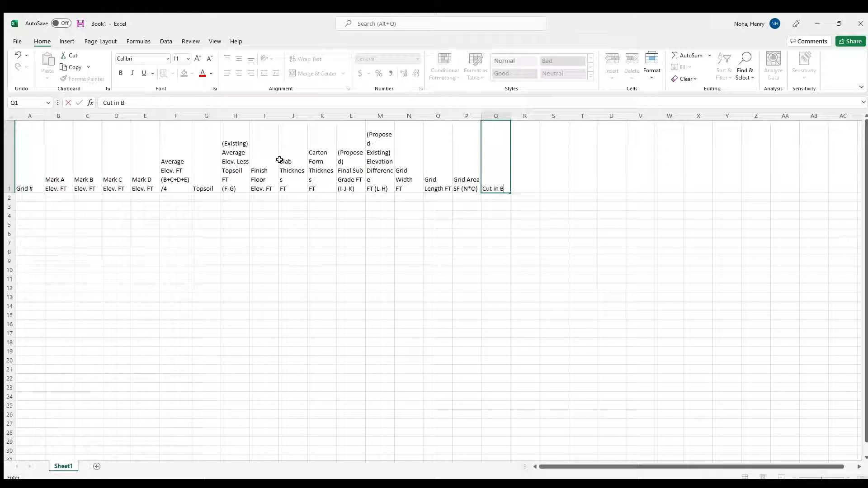
pyautogui.write('ank')
pyautogui.hotkey('alt', 'Return')
pyautogui.write('CF')
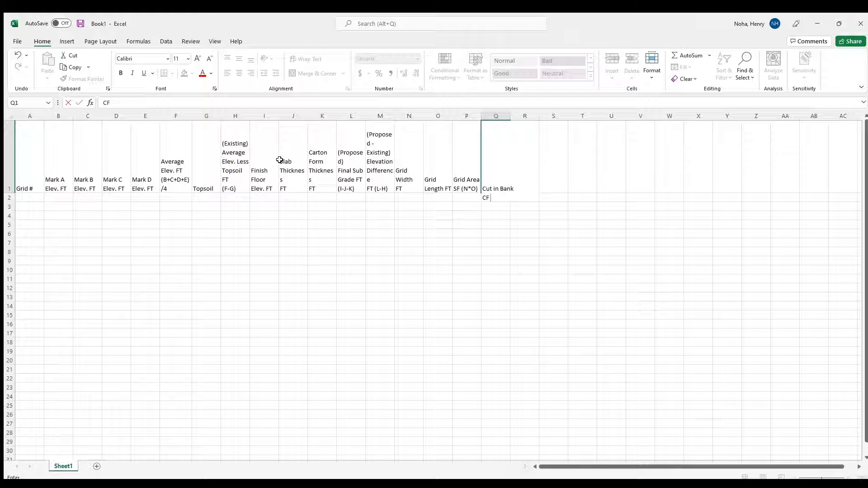
pyautogui.write(' (M*P')
pyautogui.press('Tab')
# Enter the two-line header "Fill in Bar / CF (M*P)" in R1
pyautogui.write('Fi')
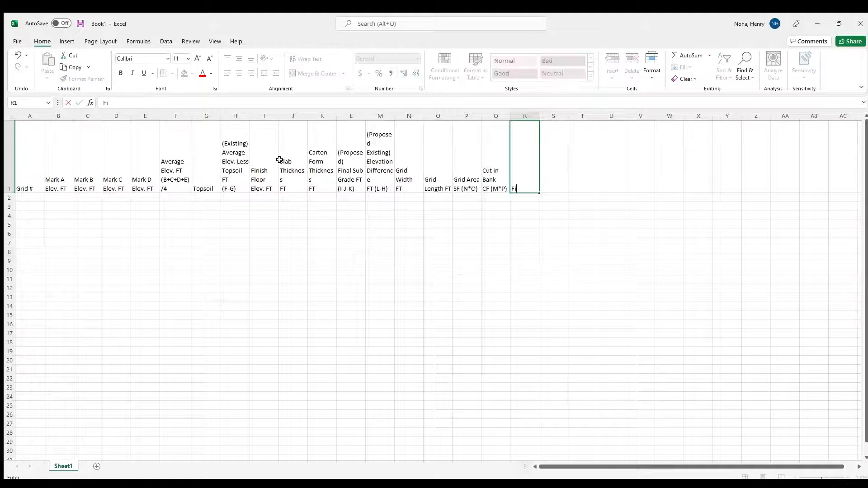
pyautogui.write('nll in Bar')
pyautogui.press('Return')
pyautogui.write('CF (M*')
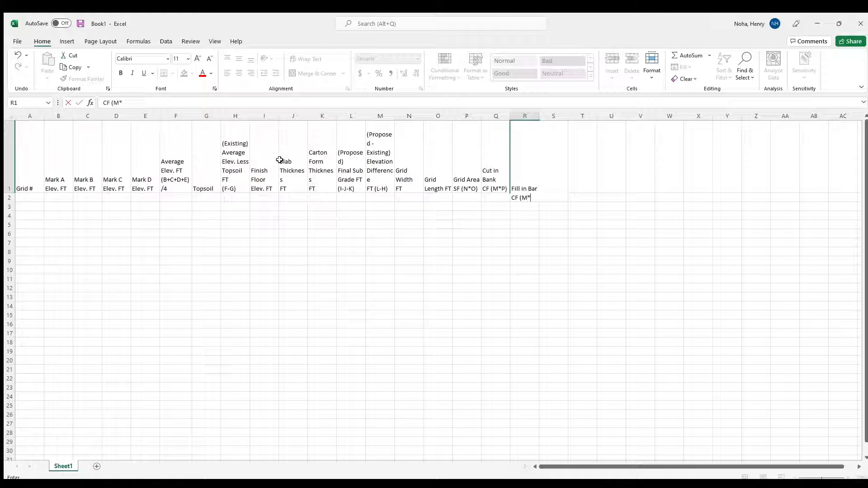
pyautogui.write('P')
pyautogui.press('Return')
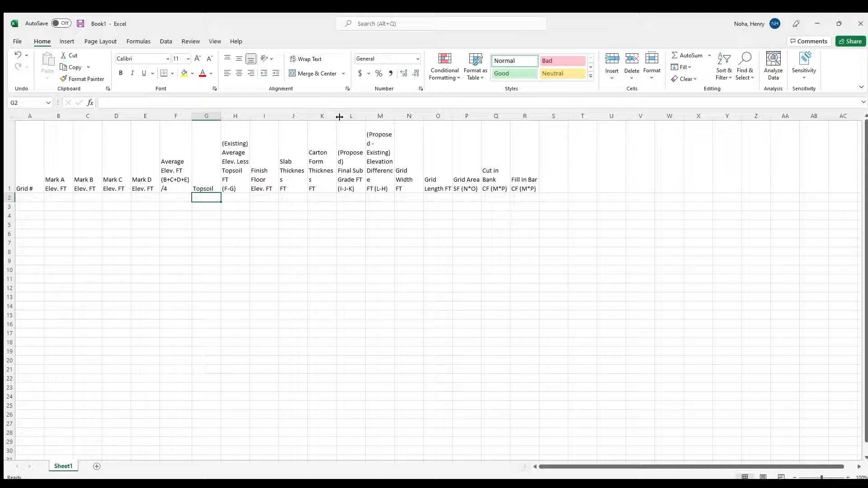
# Widen columns J to M so their header words fit without splitting, and reduce the height of row 1
pyautogui.moveTo(337, 116); pyautogui.dragTo(311, 117)
pyautogui.moveTo(374, 117); pyautogui.dragTo(423, 118)
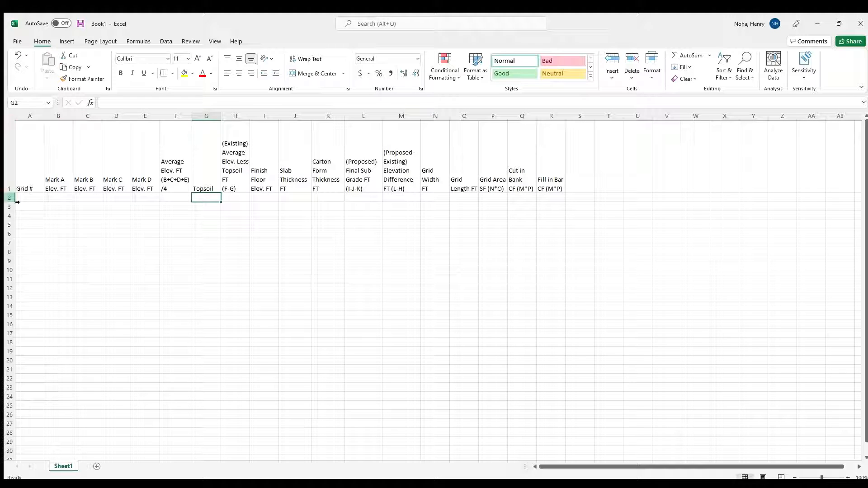
pyautogui.moveTo(12, 193)
pyautogui.mouseDown()
pyautogui.moveTo(13, 169)
pyautogui.moveTo(11, 181)
pyautogui.mouseUp()
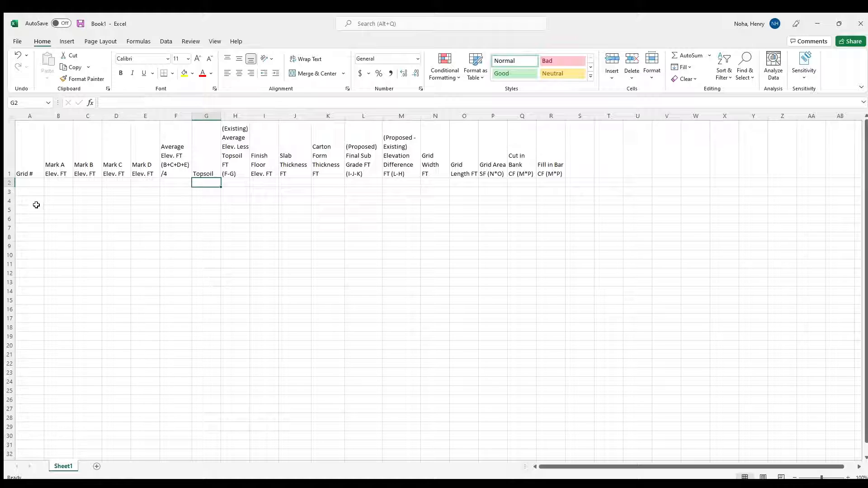
# Enter the grid numbers 1, 2 and 3 in A2:A4 under the Grid # header
pyautogui.click(20, 181)
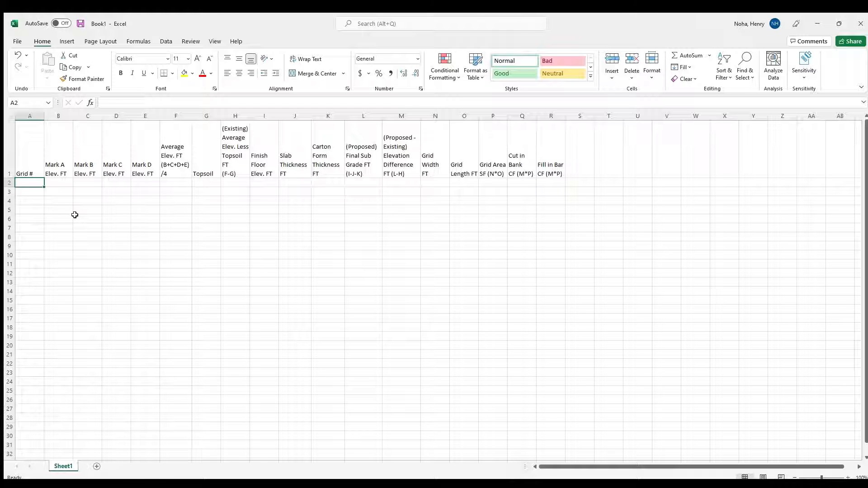
pyautogui.write('12')
pyautogui.press('Return')
pyautogui.write('2')
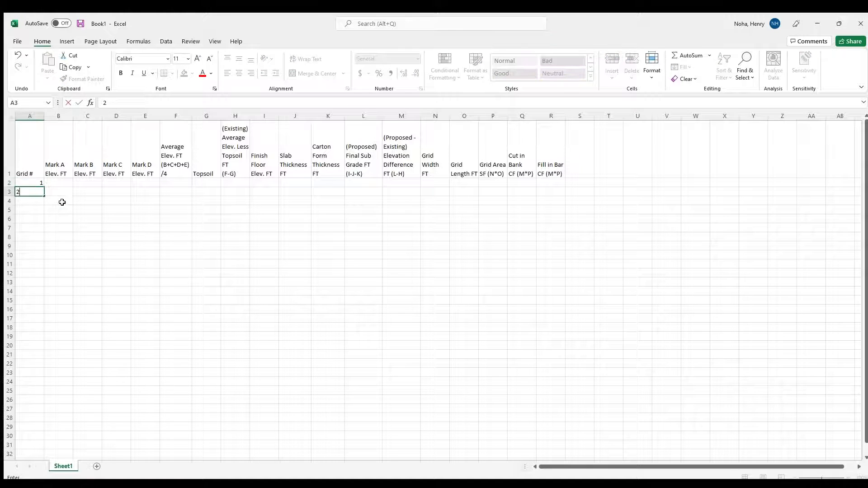
pyautogui.press('Return')
pyautogui.write('3')
pyautogui.press('Return')
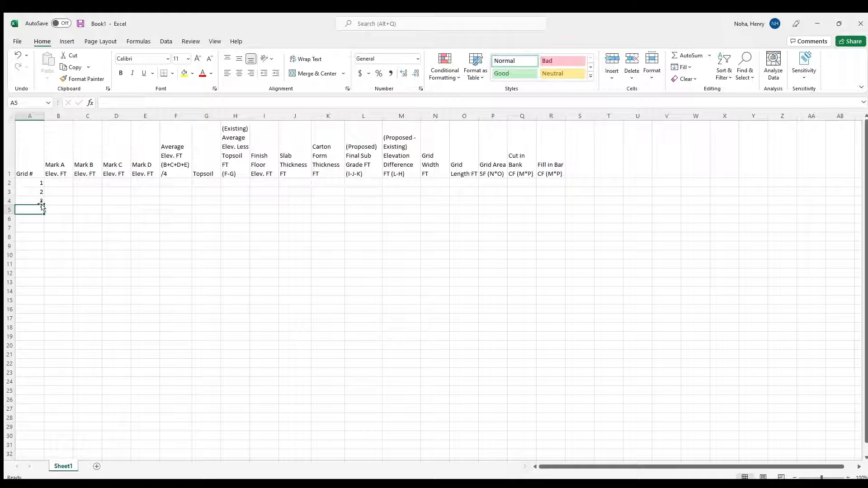
# Extend the grid number series in column A down to 25 in A26
pyautogui.moveTo(29, 185); pyautogui.dragTo(38, 311)
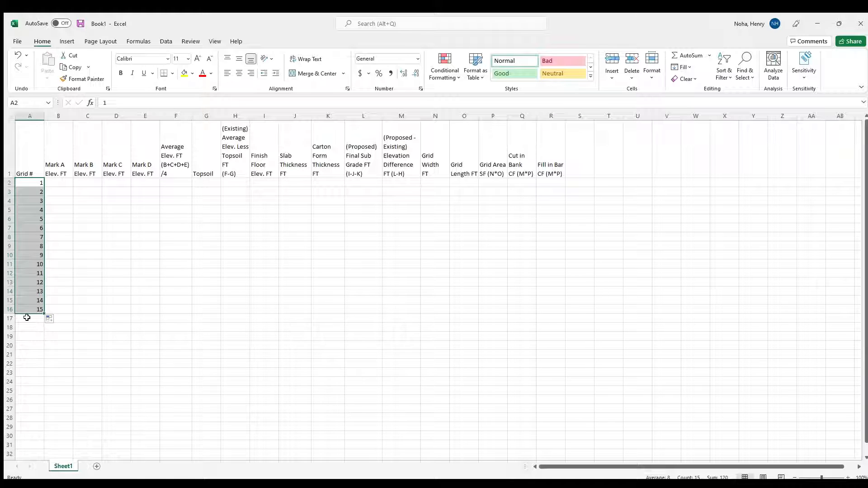
pyautogui.click(28, 317)
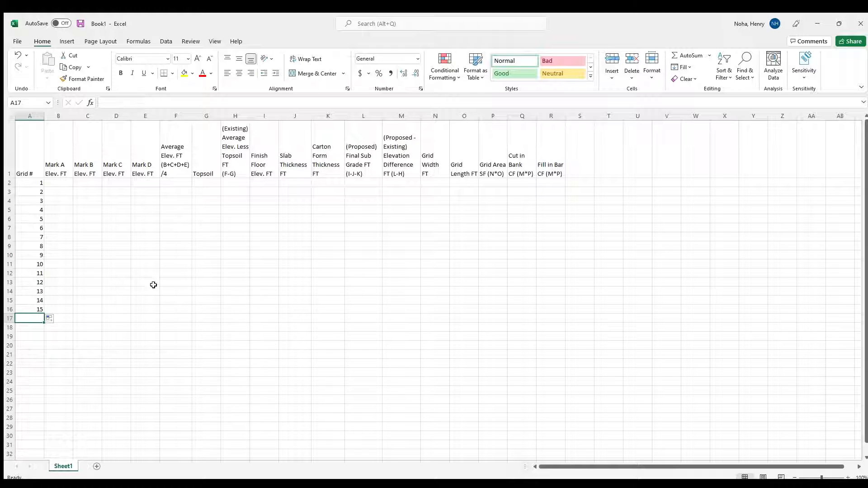
pyautogui.moveTo(27, 181); pyautogui.dragTo(43, 404)
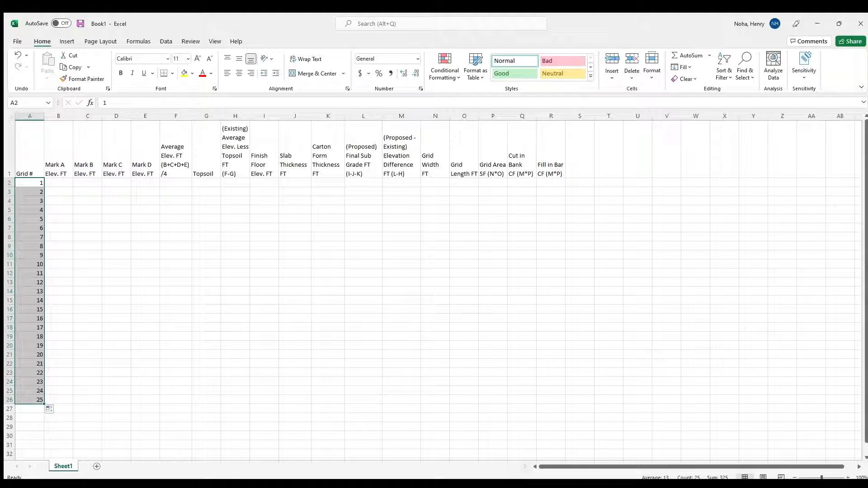
pyautogui.click(31, 360)
# Move grid number 25 to A28 and enter 24a in A26 and 24b in A27
pyautogui.click(26, 399)
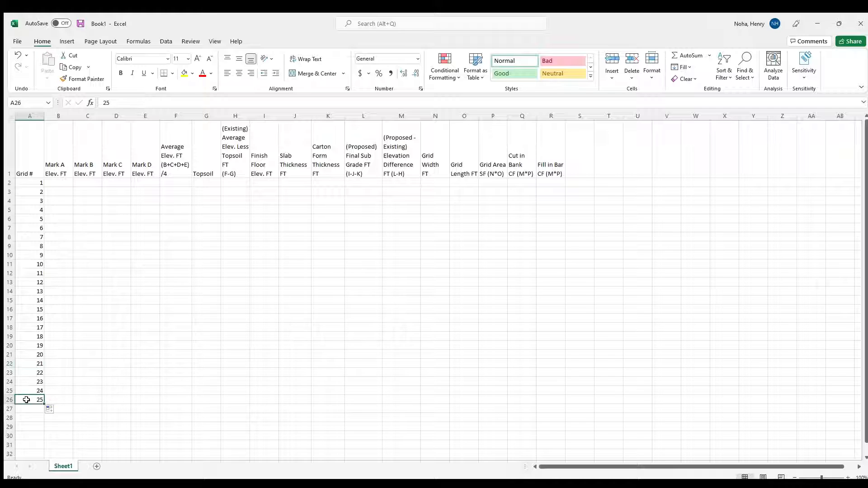
pyautogui.moveTo(26, 404); pyautogui.dragTo(25, 421)
pyautogui.click(28, 401)
pyautogui.write('24a')
pyautogui.press('Return')
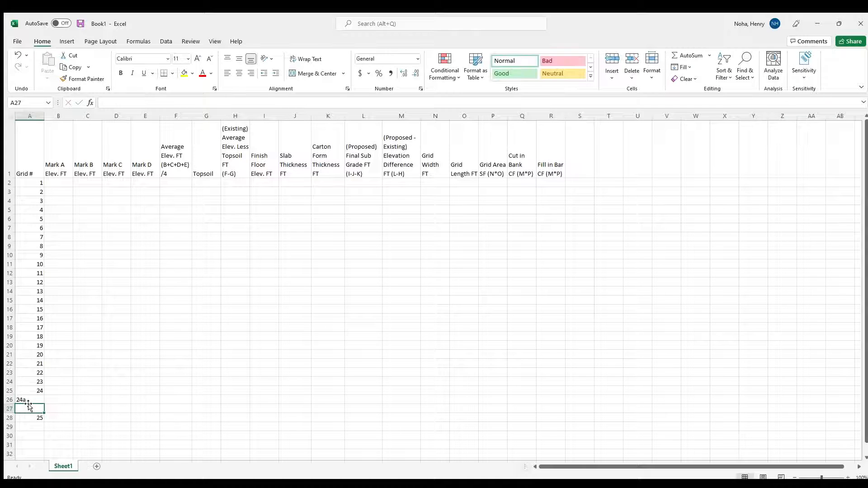
pyautogui.write('24b')
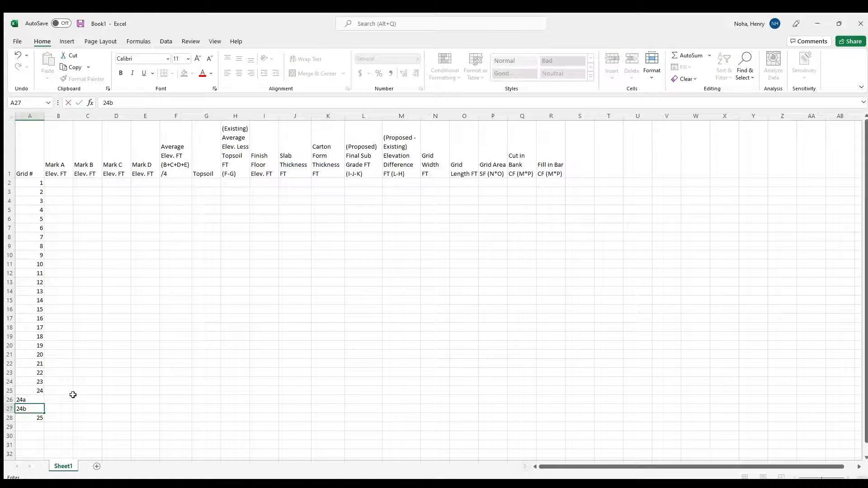
# Center the grid numbers in A2:A28 horizontally
pyautogui.moveTo(26, 400); pyautogui.dragTo(26, 413)
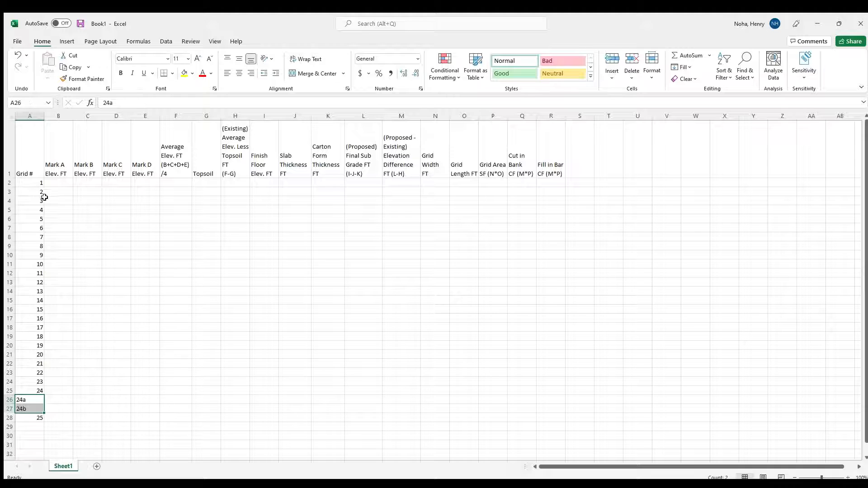
pyautogui.moveTo(30, 183); pyautogui.dragTo(19, 419)
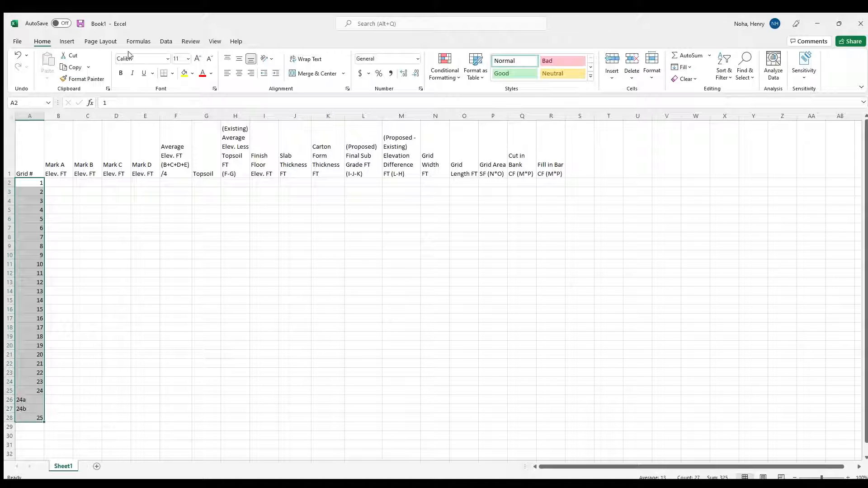
pyautogui.click(240, 73)
pyautogui.click(59, 209)
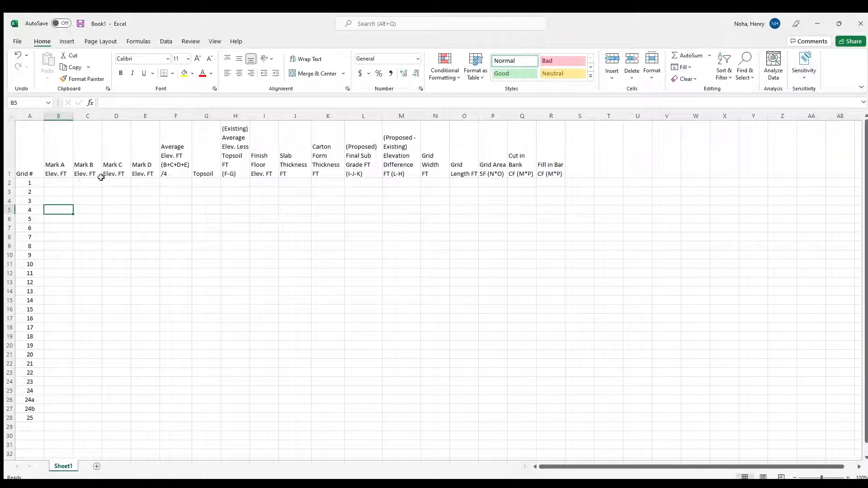
# Enter 1050 as the Mark A elevation of grid 1 in B2
pyautogui.click(60, 181)
pyautogui.write('10500')
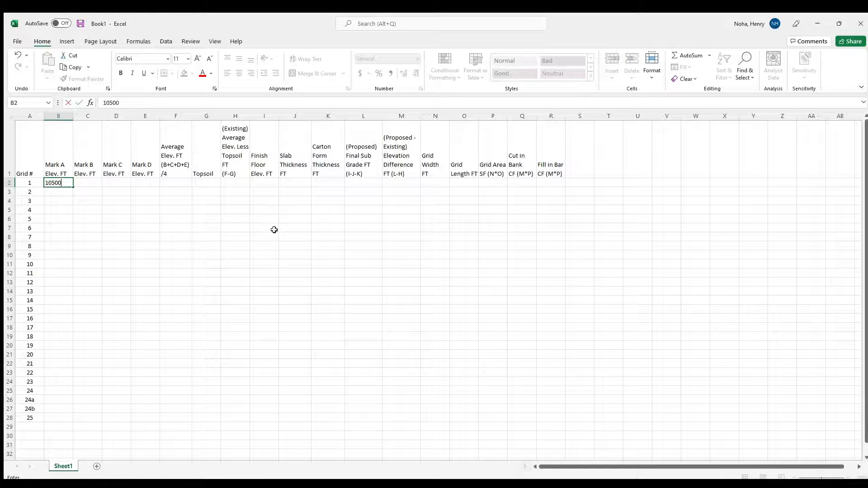
pyautogui.write('.00')
pyautogui.press('Return')
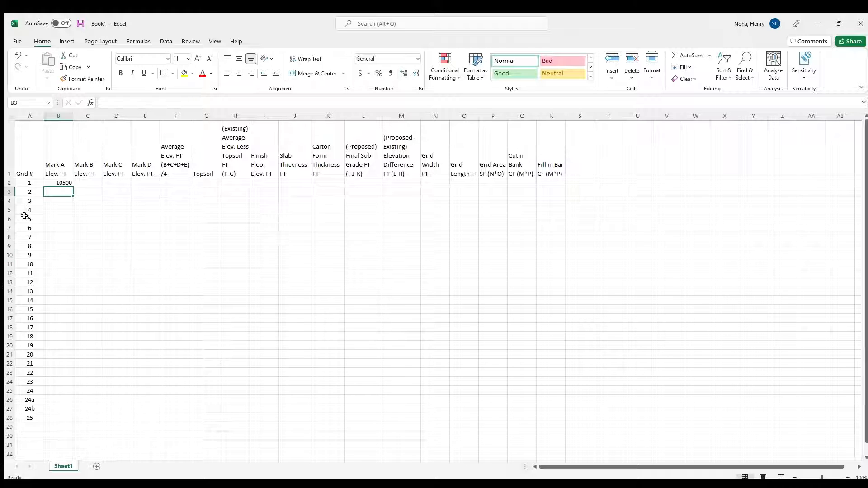
pyautogui.click(58, 182)
pyautogui.click(129, 102)
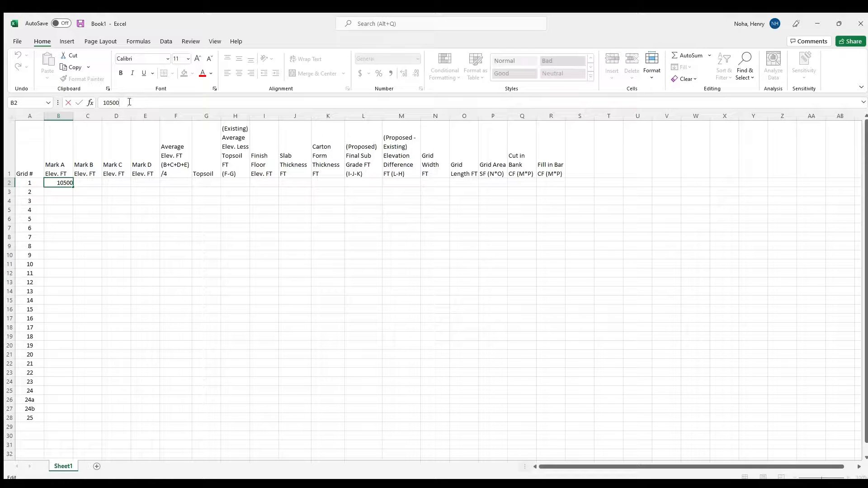
pyautogui.press('BackSpace')
# Enter 1052.143 as the Mark A elevation of grid 2 in B3
pyautogui.click(67, 190)
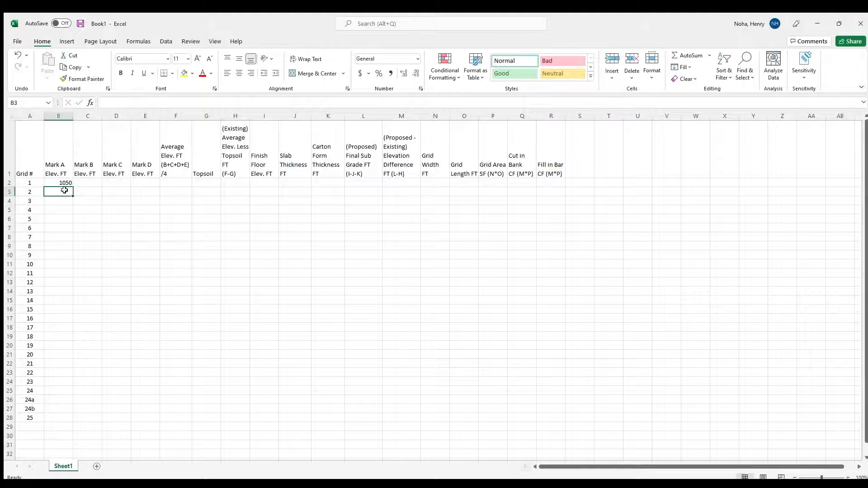
pyautogui.write('105')
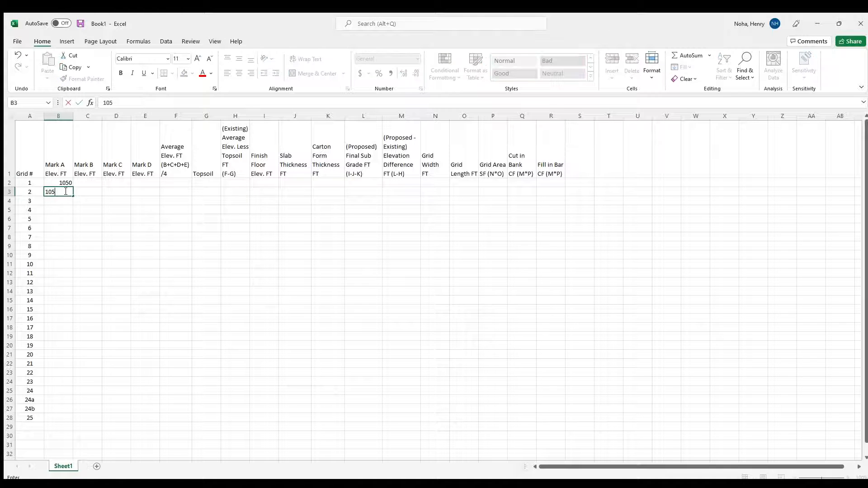
pyautogui.write('2.143')
# Enter 1052.143 as the Mark B elevation of grid 1 in C2
pyautogui.click(94, 183)
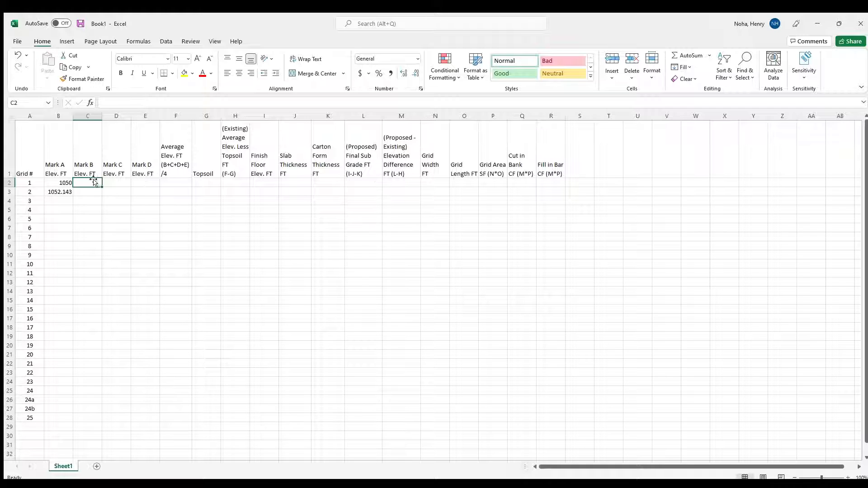
pyautogui.write('1')
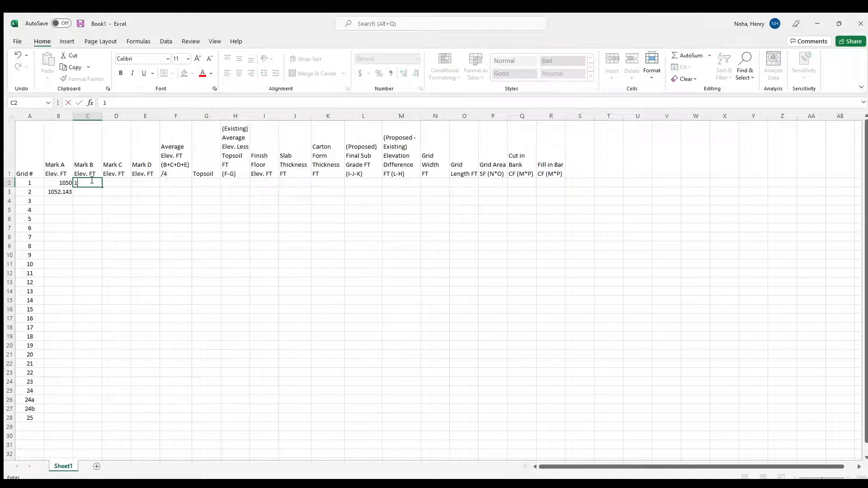
pyautogui.write('052.1432')
# Enter 1054.000 as the Mark B elevation of grid 2 in C3
pyautogui.click(92, 191)
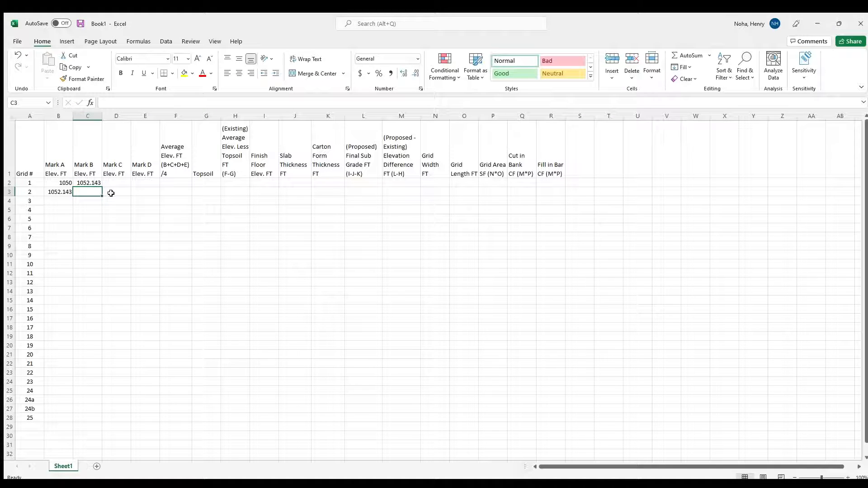
pyautogui.write('1054.')
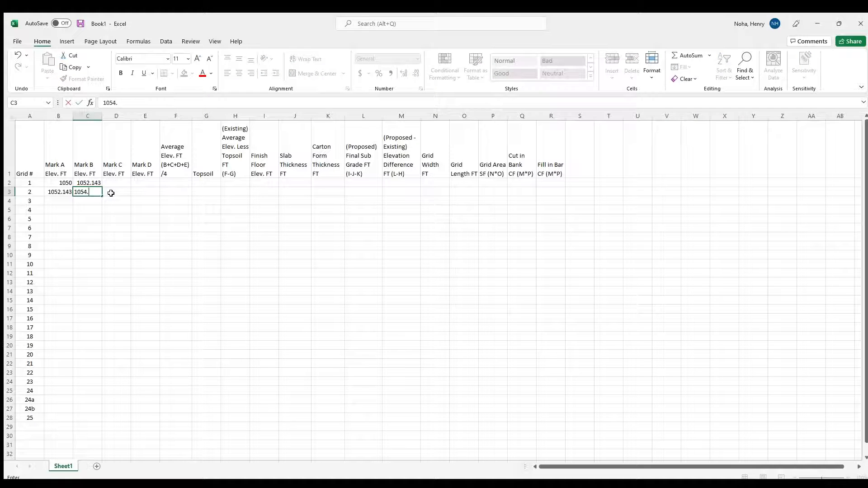
pyautogui.write('000')
# Enter the Mark C elevations: 1050.182 for grid 1 in D2 and 1053.000 for grid 2 in D3
pyautogui.click(109, 186)
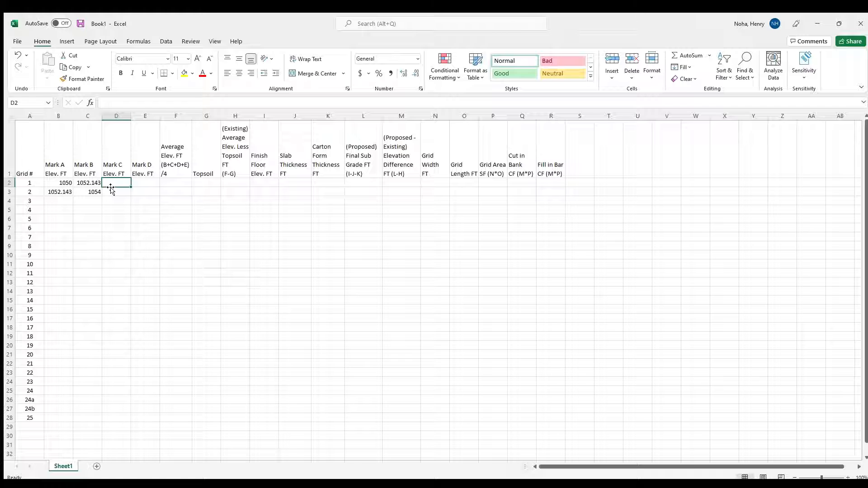
pyautogui.write('1050')
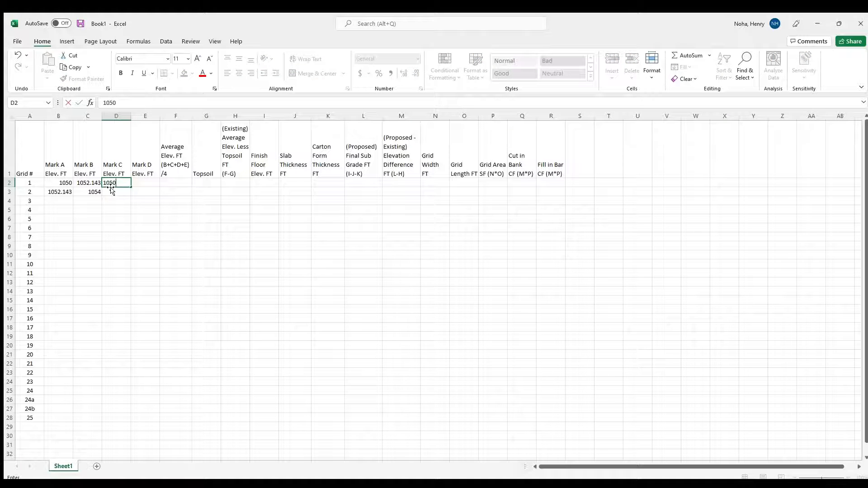
pyautogui.write('.182')
pyautogui.click(111, 190)
pyautogui.write('1053.000')
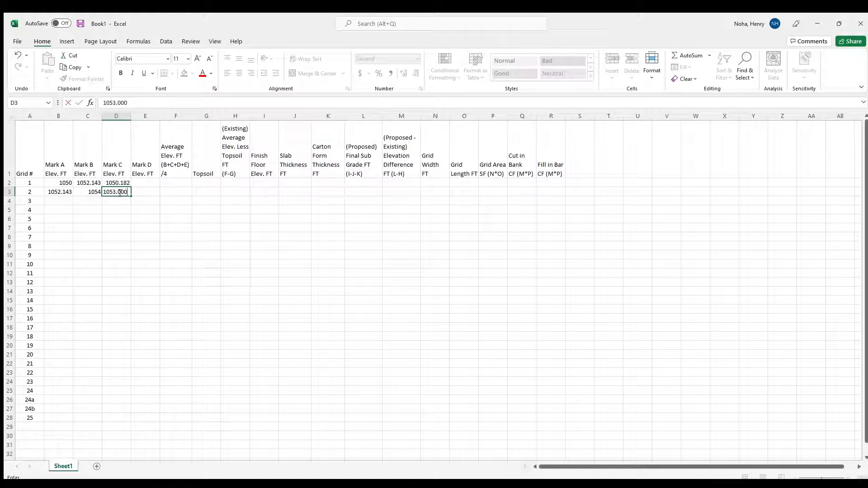
# Enter the Mark D elevations: 1053.000 for grid 1 in E2 and 1054.591 for grid 2 in E3
pyautogui.click(145, 181)
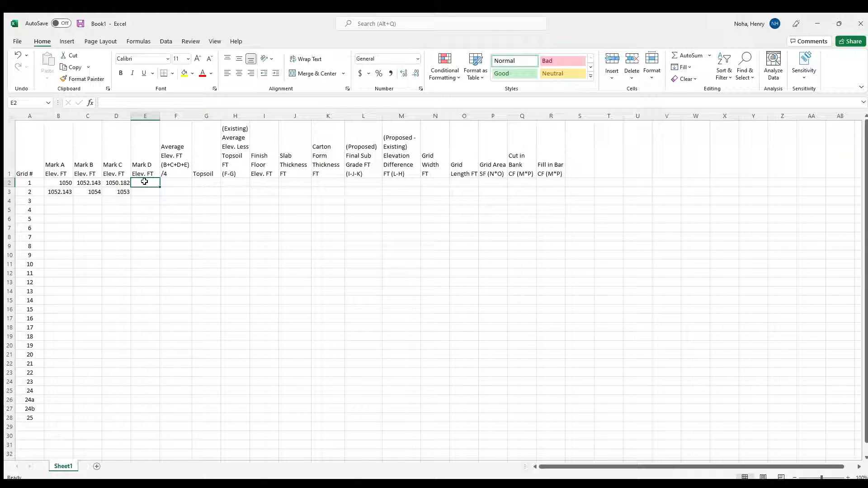
pyautogui.write('1053.000')
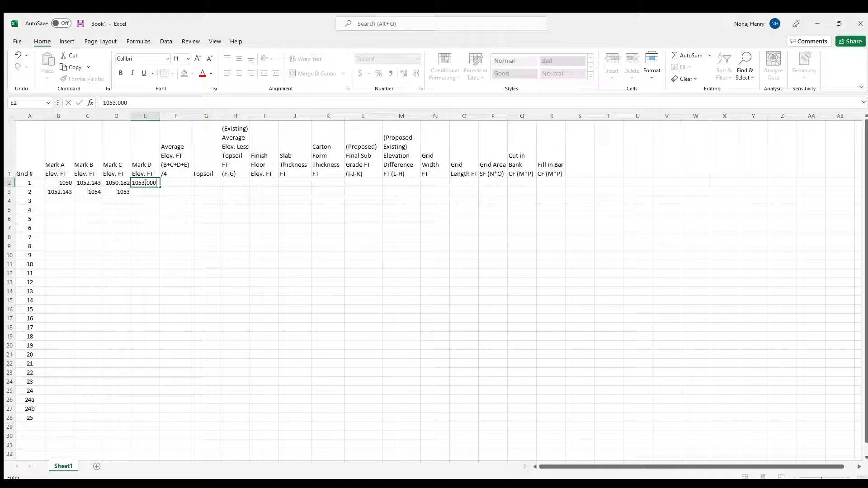
pyautogui.click(139, 195)
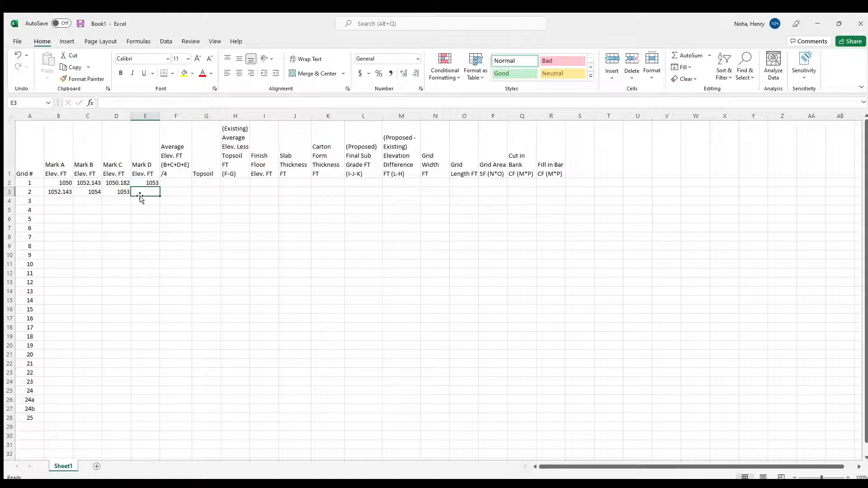
pyautogui.write('1054')
pyautogui.write('.591')
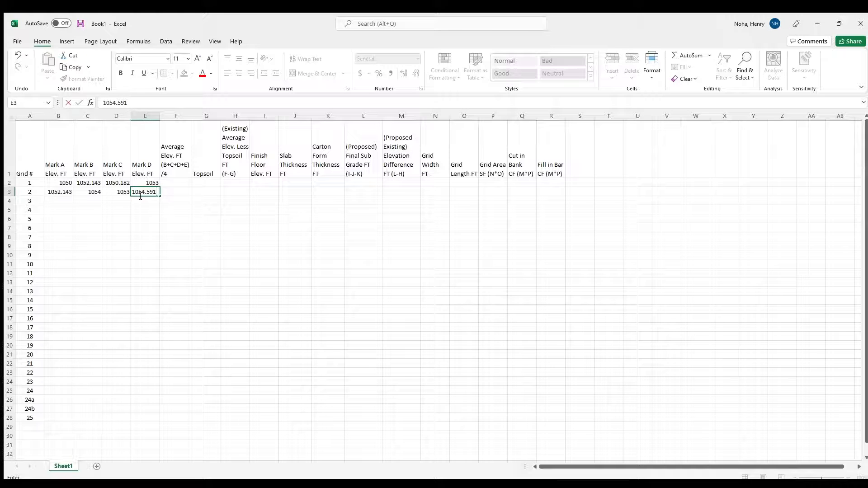
pyautogui.click(175, 211)
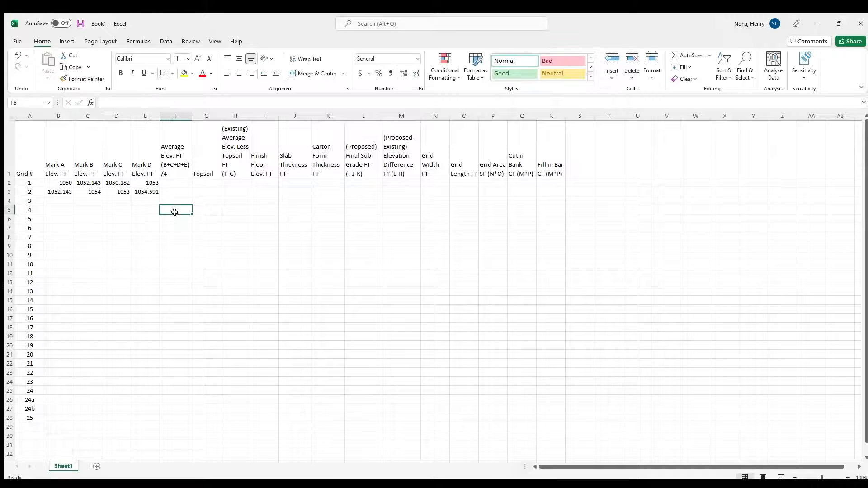
# Format the corner elevations in B2:E3 to show three decimal places
pyautogui.moveTo(48, 184); pyautogui.dragTo(144, 192)
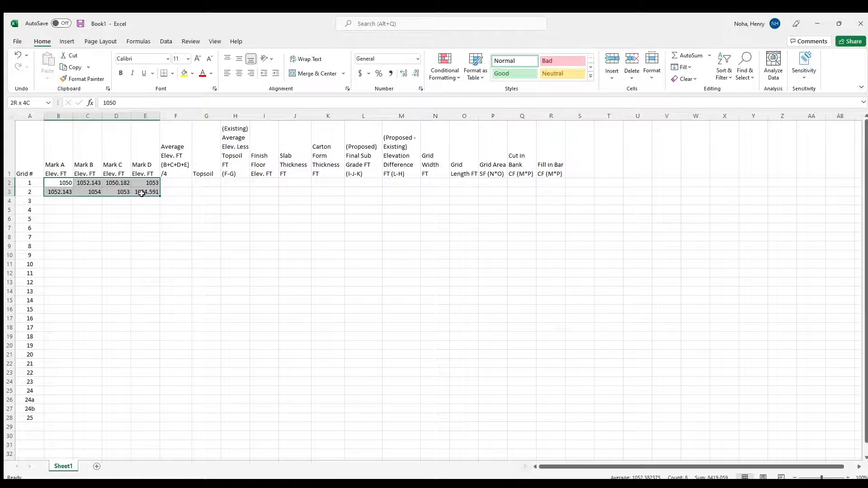
pyautogui.click(400, 74)
pyautogui.click(416, 73)
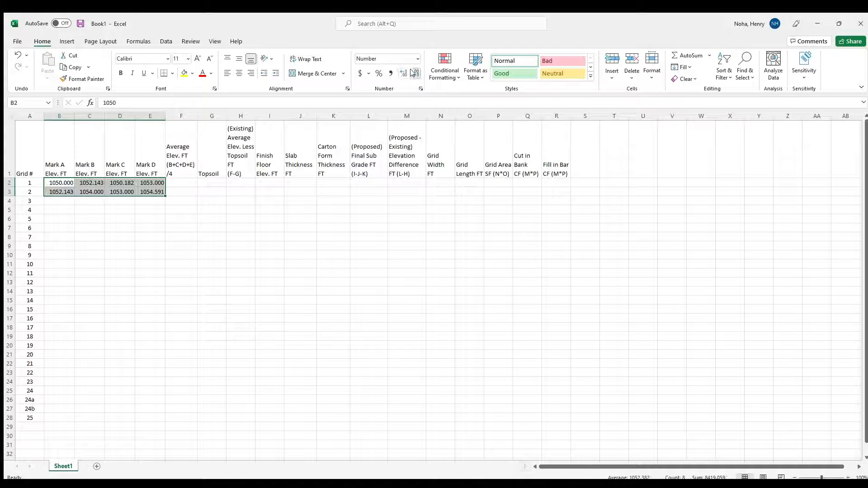
pyautogui.click(157, 201)
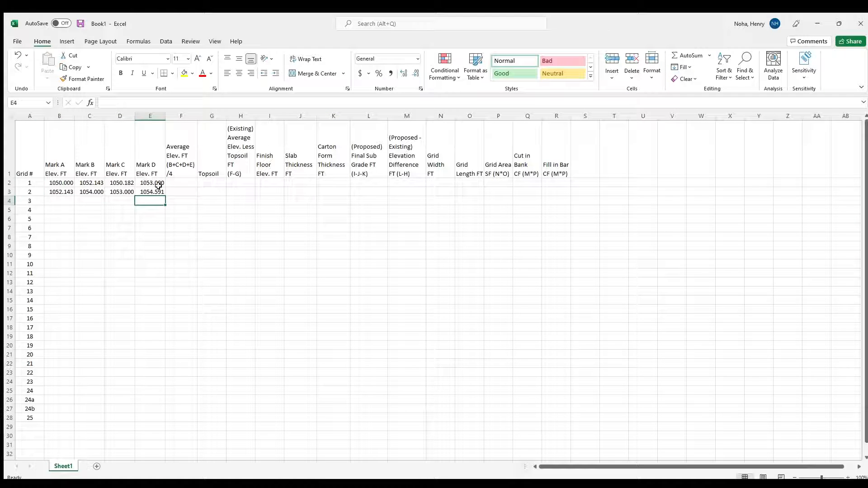
# Calculate grid 1's average elevation in F2 with =(B2+C2+D2+E2)/4 and show it with three decimal places
pyautogui.click(175, 183)
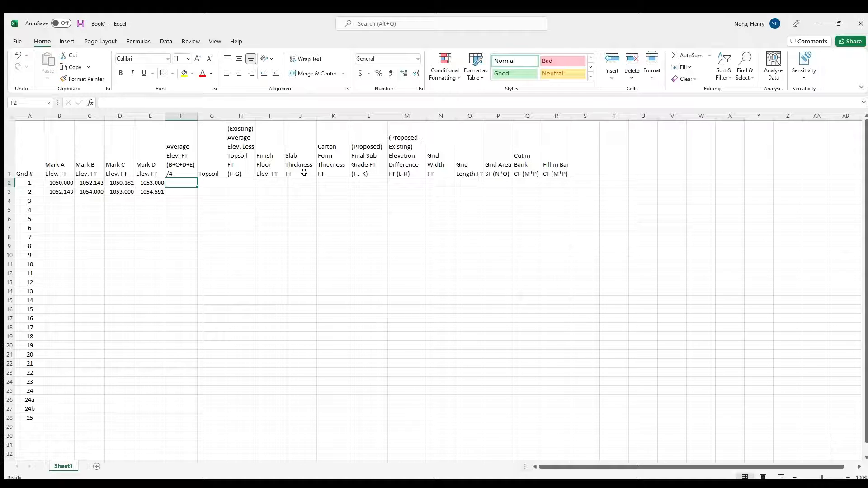
pyautogui.write('=')
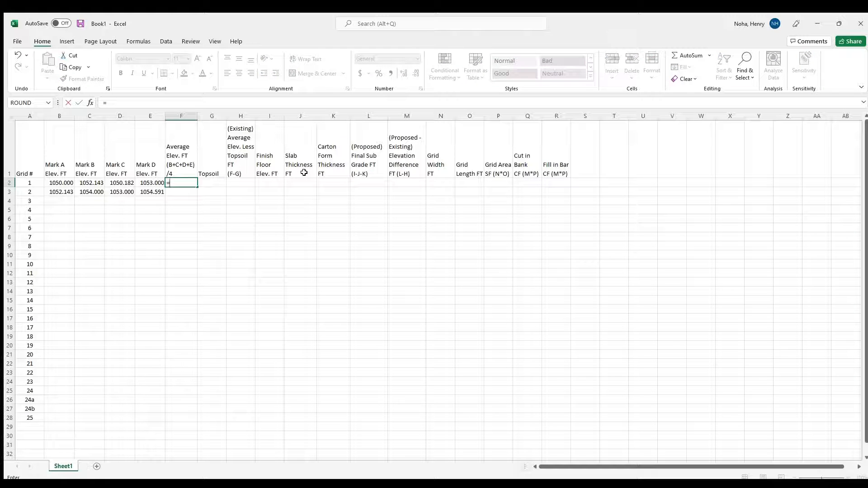
pyautogui.write('(')
pyautogui.press('Left')
pyautogui.press('Left')
pyautogui.press('Left')
pyautogui.press('Left')
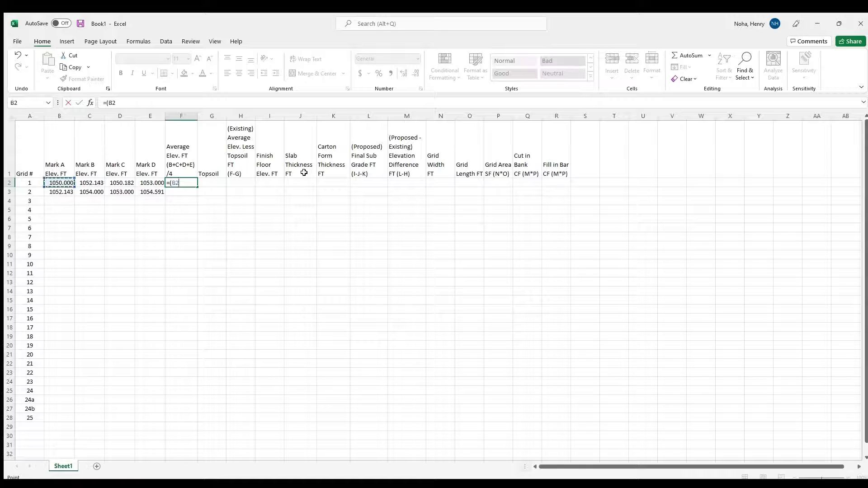
pyautogui.write('+')
pyautogui.press('Left')
pyautogui.press('Left')
pyautogui.press('Left')
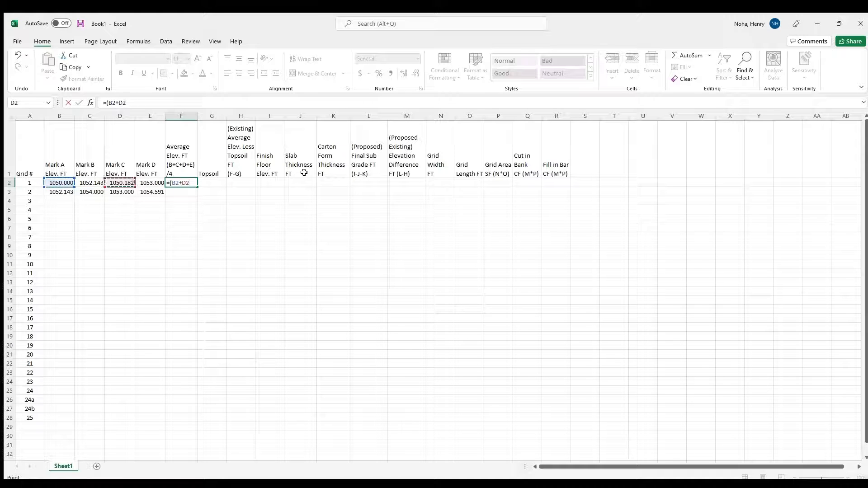
pyautogui.write('+')
pyautogui.press('Left')
pyautogui.press('Left')
pyautogui.write('+')
pyautogui.press('Left')
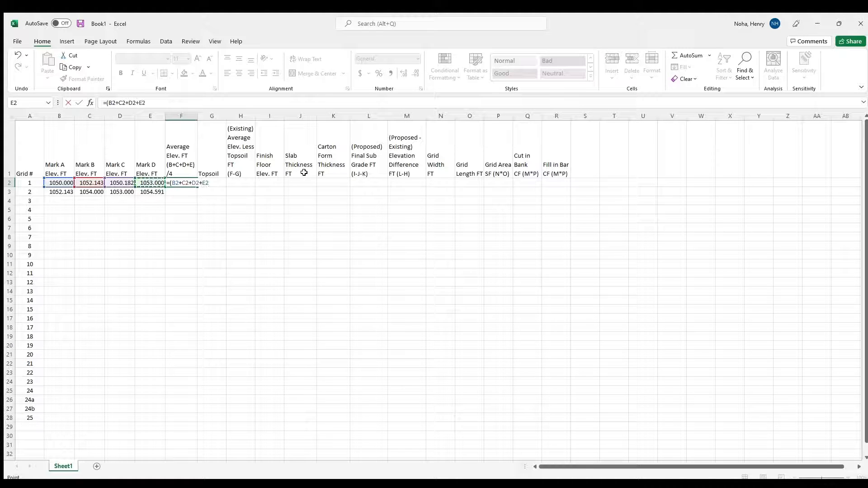
pyautogui.write('+E2)/4')
pyautogui.press('Return')
pyautogui.click(187, 181)
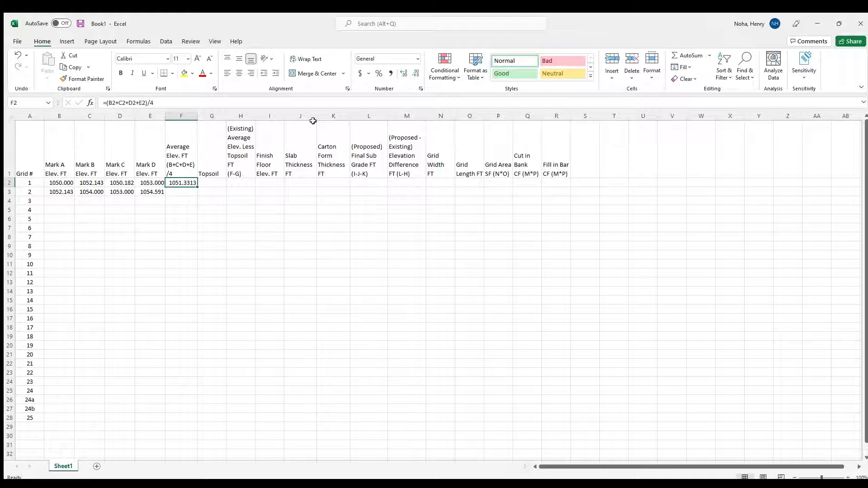
pyautogui.click(416, 73)
# Enter 0.333 as grid 1's topsoil in G2 and calculate the average elevation less topsoil in H2 with =F2-G2
pyautogui.click(206, 184)
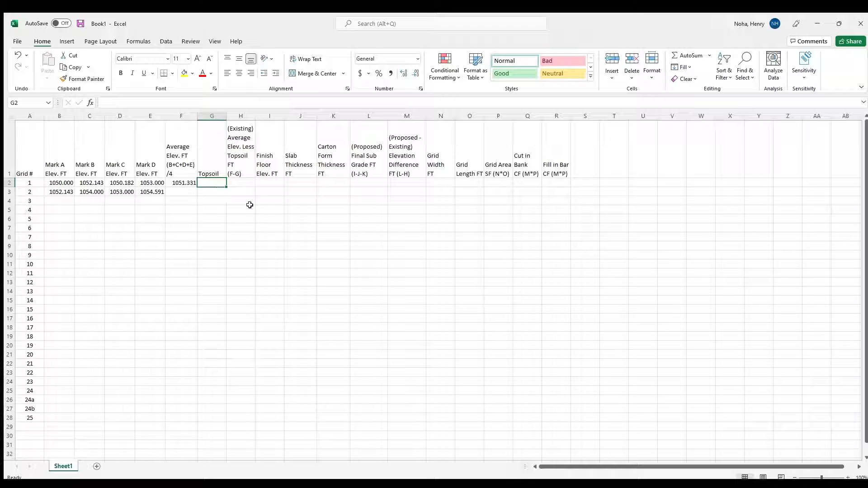
pyautogui.write('0.333')
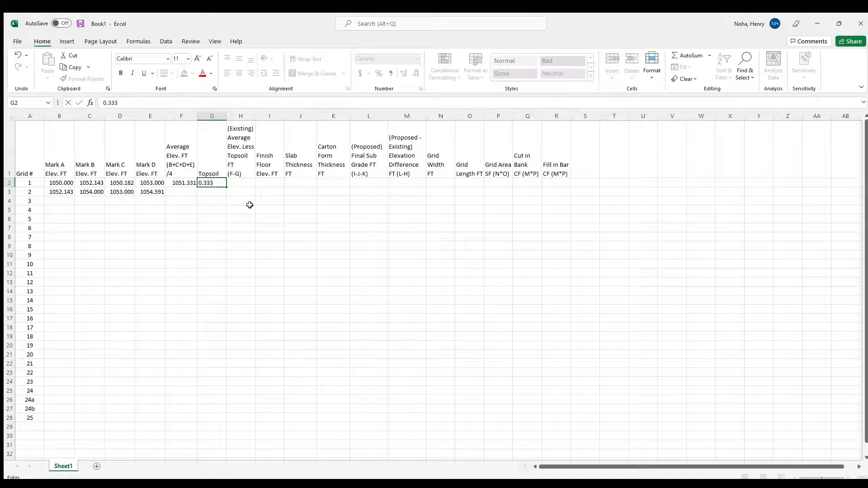
pyautogui.click(239, 181)
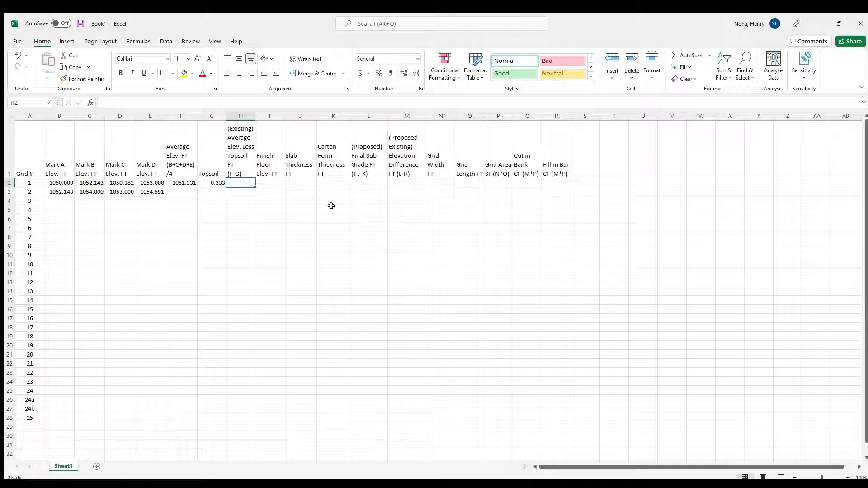
pyautogui.write('=')
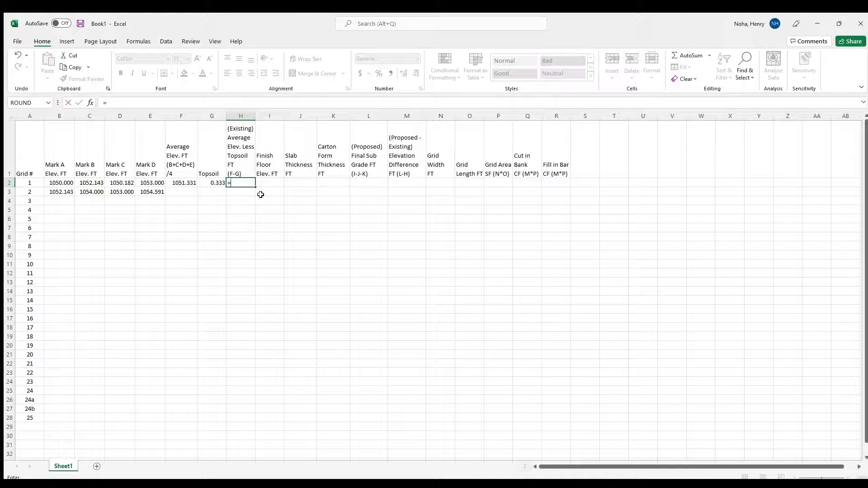
pyautogui.press('Left')
pyautogui.press('Left')
pyautogui.write('-')
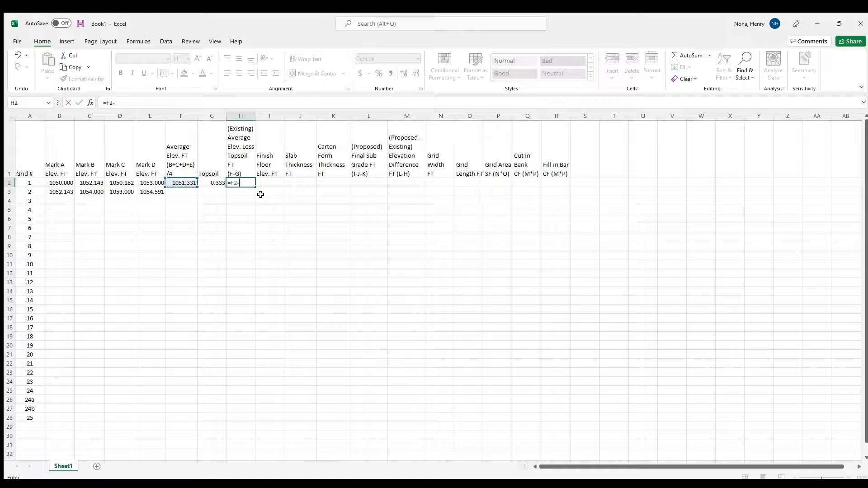
pyautogui.press('Left')
pyautogui.press('Return')
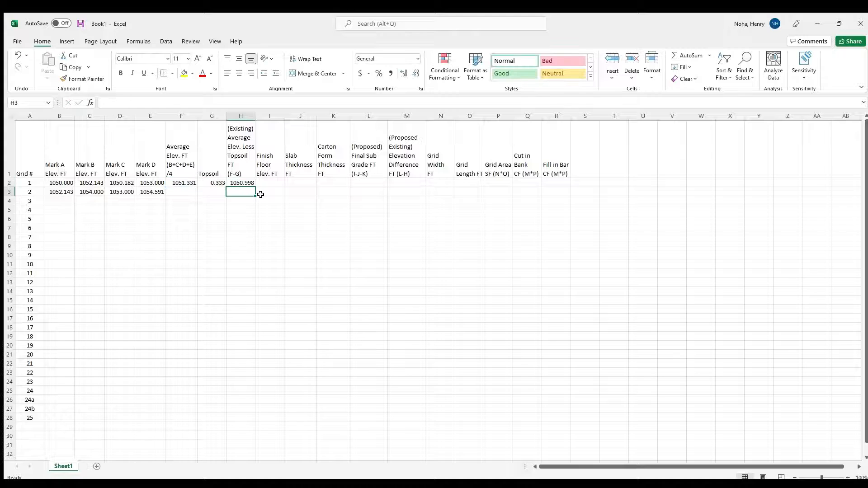
# Enter 1058.5 as the finish floor elevation of grid 1 in I2
pyautogui.press('Up')
pyautogui.press('Right')
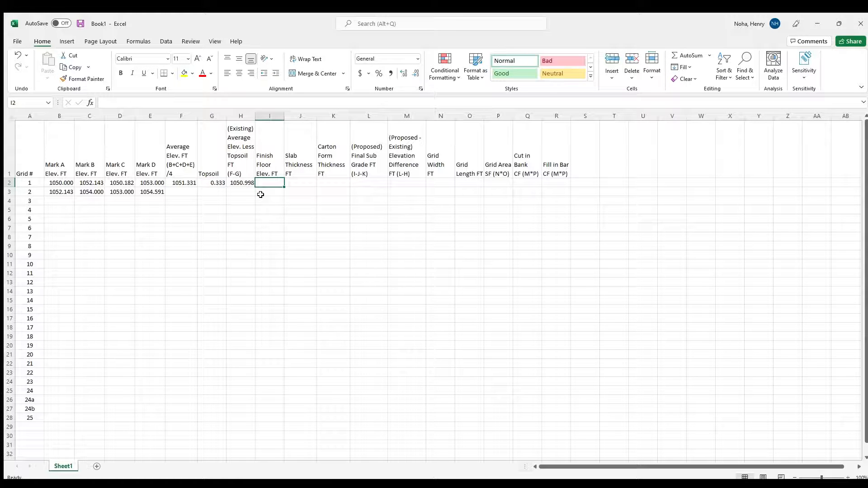
pyautogui.write('1058')
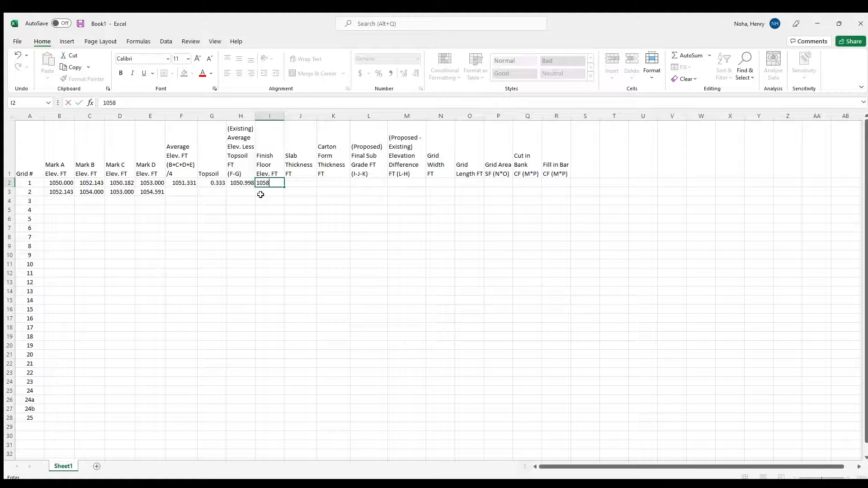
pyautogui.write('.5')
pyautogui.press('Return')
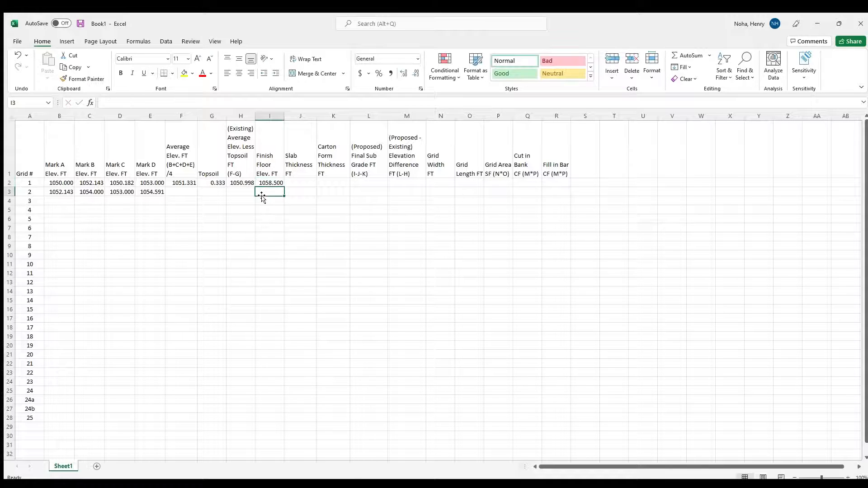
pyautogui.click(301, 184)
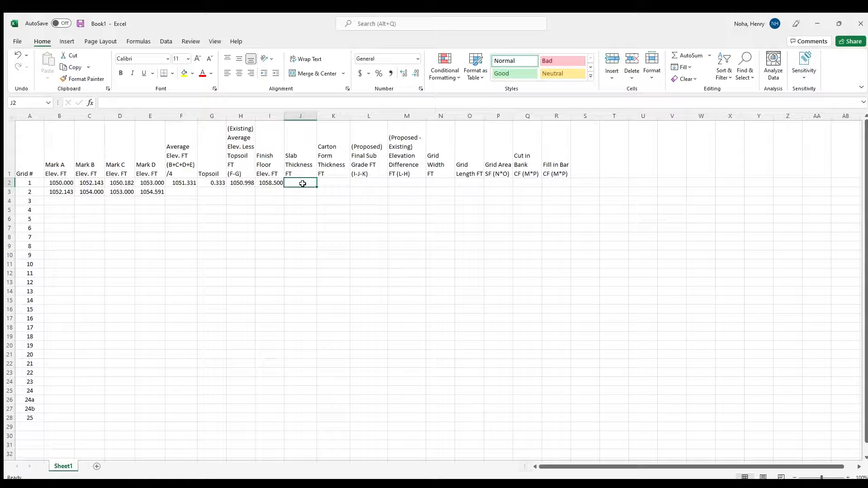
pyautogui.write('1.000')
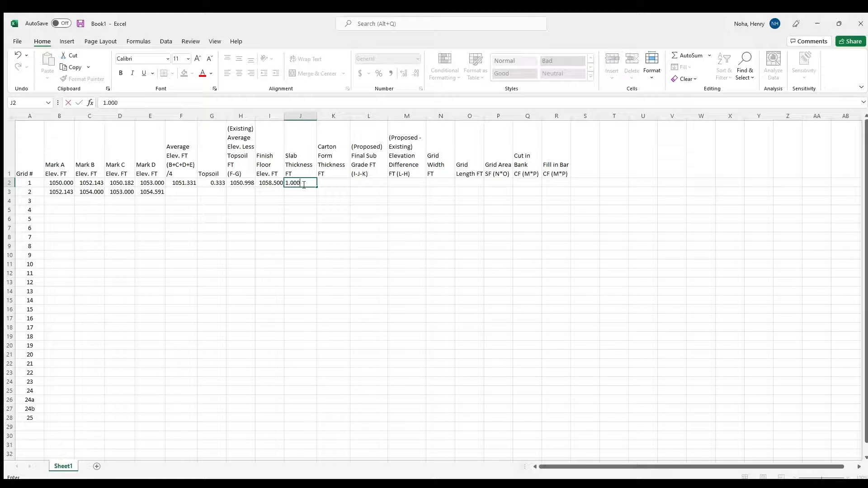
pyautogui.click(327, 182)
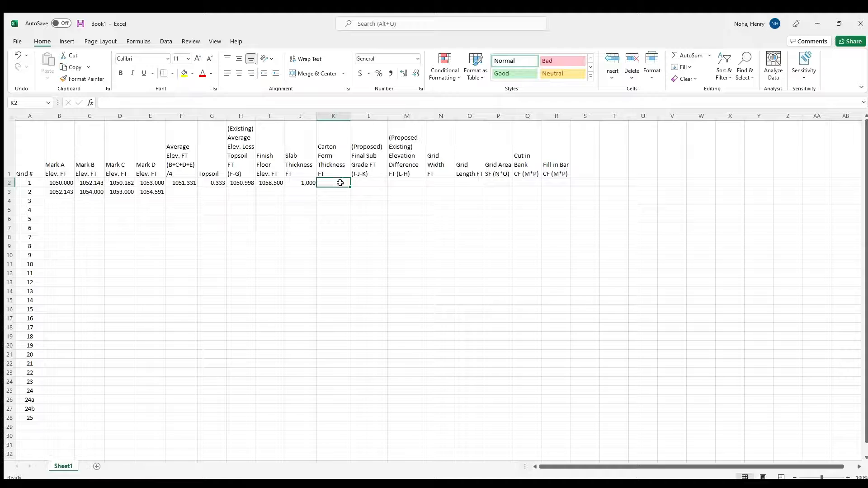
# Enter grid 1's slab thickness of 0.667 in J2 and carton form thickness of 1.000 in K2
pyautogui.click(302, 182)
pyautogui.write('0.667')
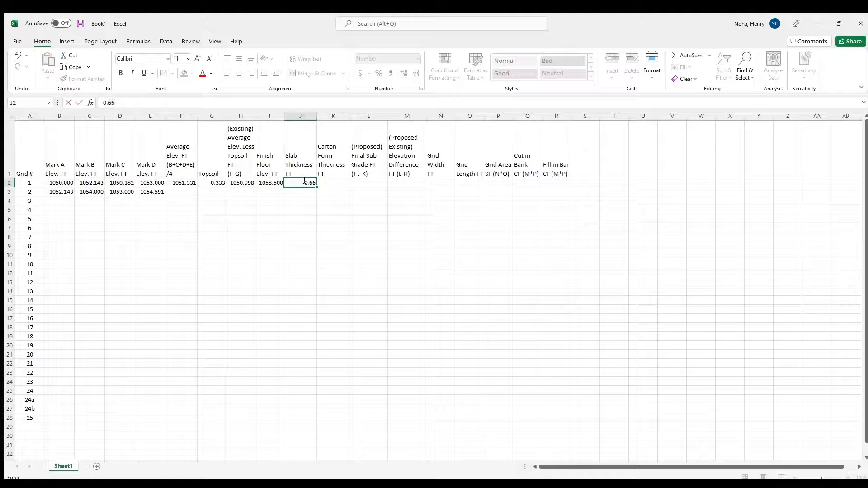
pyautogui.click(343, 180)
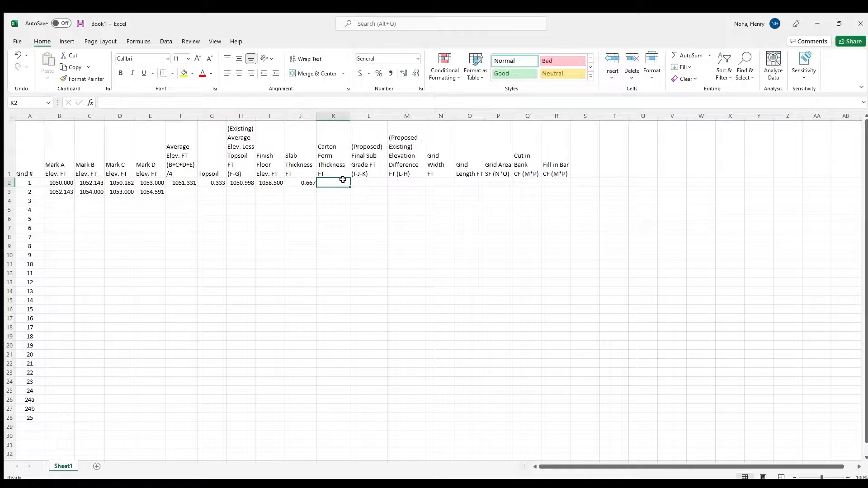
pyautogui.write('1.000')
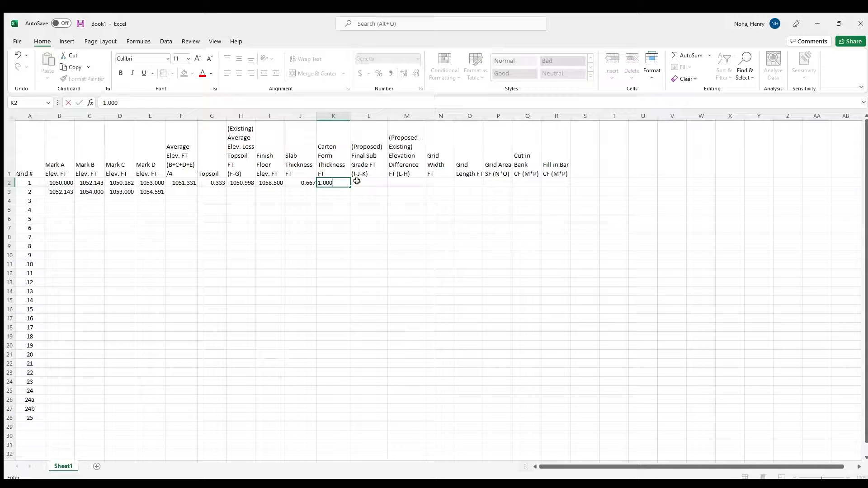
pyautogui.click(356, 181)
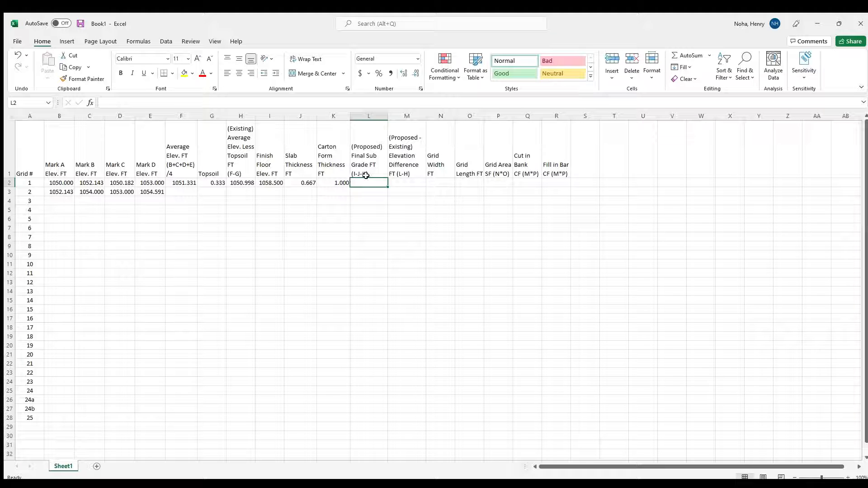
# Calculate grid 1's proposed final sub grade in L2 with =I2-J2-K2
pyautogui.write('=')
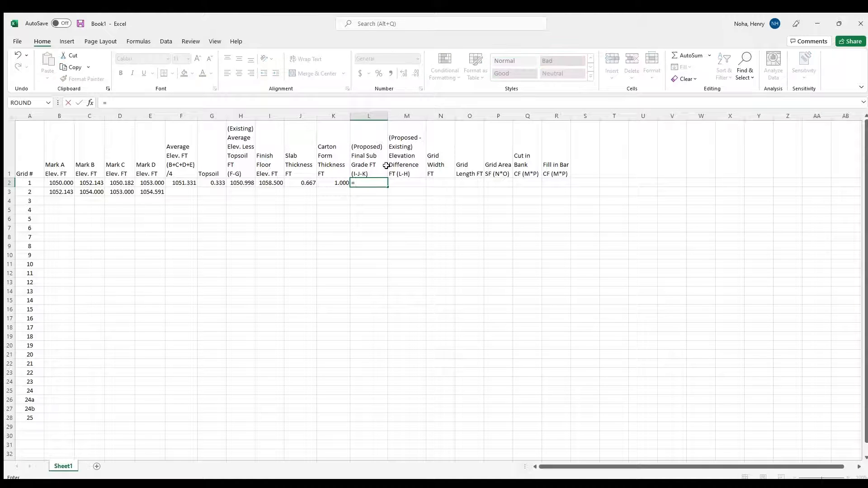
pyautogui.press('Left')
pyautogui.press('Left')
pyautogui.press('Left')
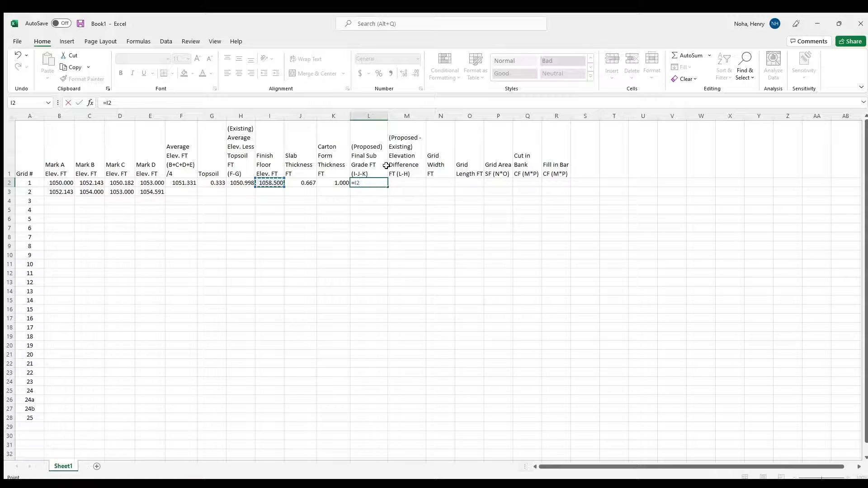
pyautogui.write('-')
pyautogui.press('Left')
pyautogui.press('Left')
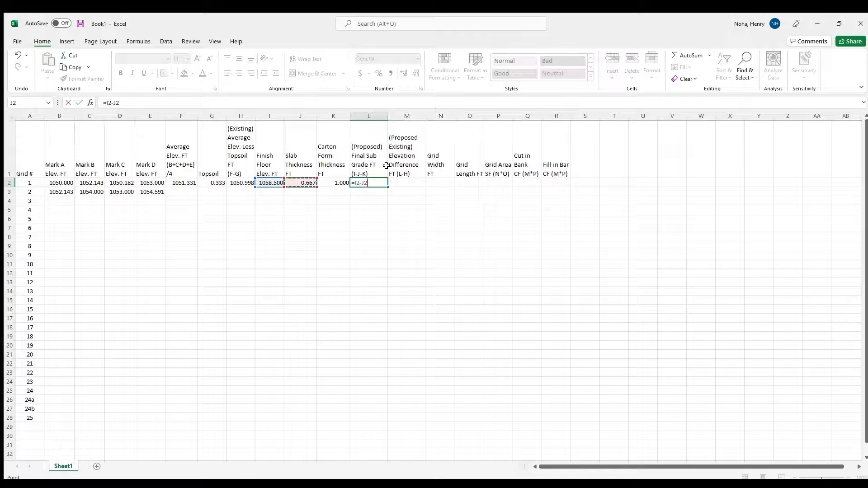
pyautogui.write('-')
pyautogui.press('Left')
pyautogui.press('Return')
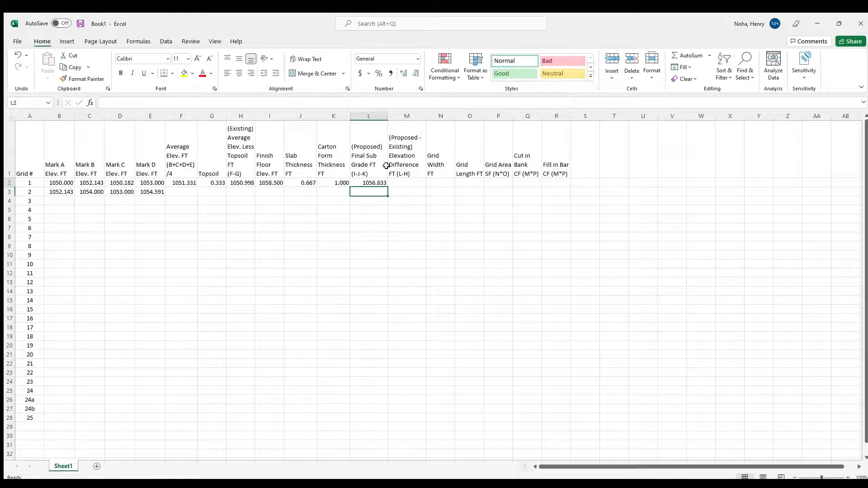
# Calculate grid 1's proposed minus existing elevation difference in M2 with =L2-H2
pyautogui.press('Up')
pyautogui.press('Right')
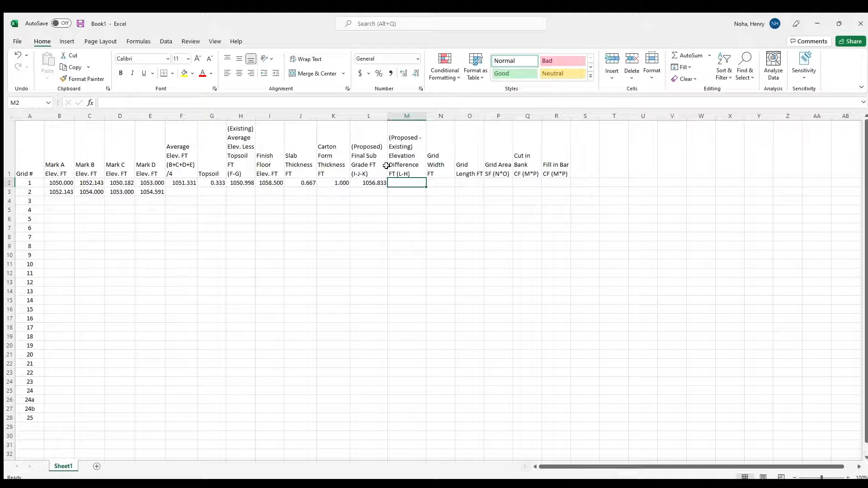
pyautogui.write('=')
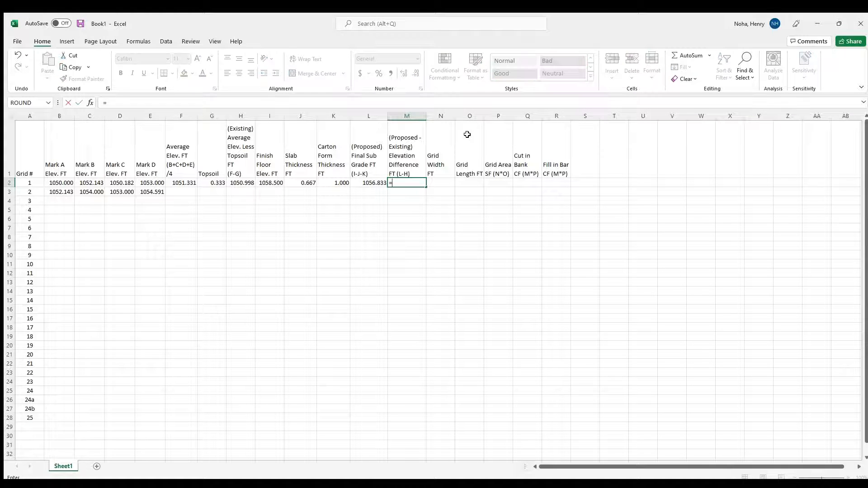
pyautogui.press('Left')
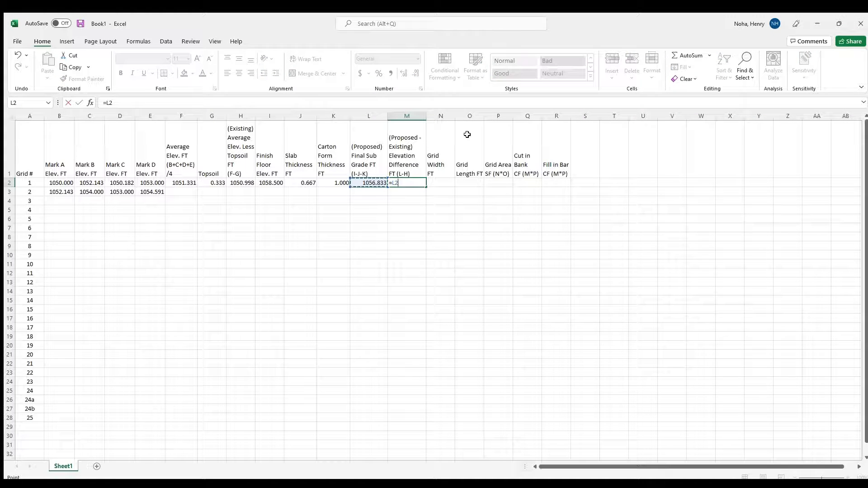
pyautogui.write('-')
pyautogui.press('Left')
pyautogui.press('Left')
pyautogui.press('Left')
pyautogui.press('Left')
pyautogui.press('Left')
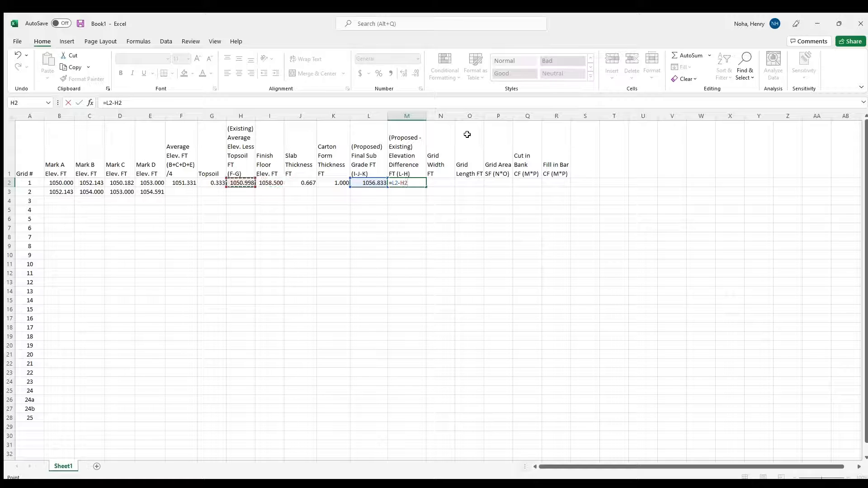
pyautogui.press('Return')
# Enter grid 1's width of 30.000 in N2 and length of 30.000 in O2
pyautogui.click(439, 183)
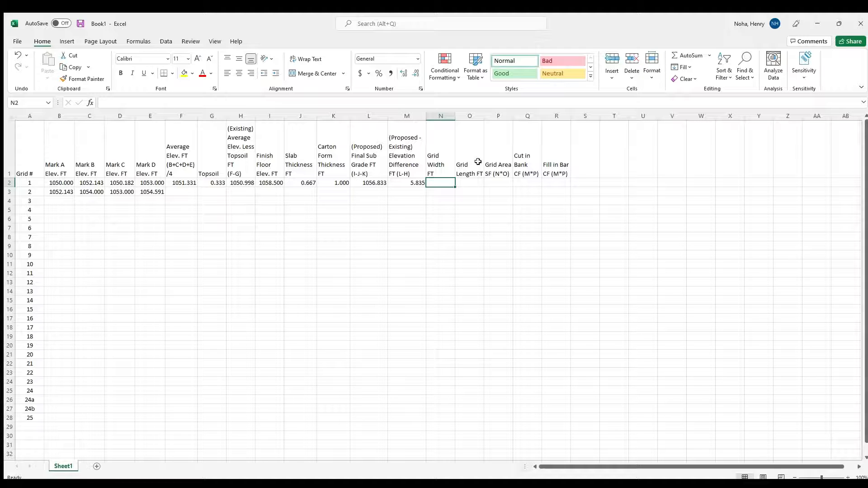
pyautogui.write('30.000')
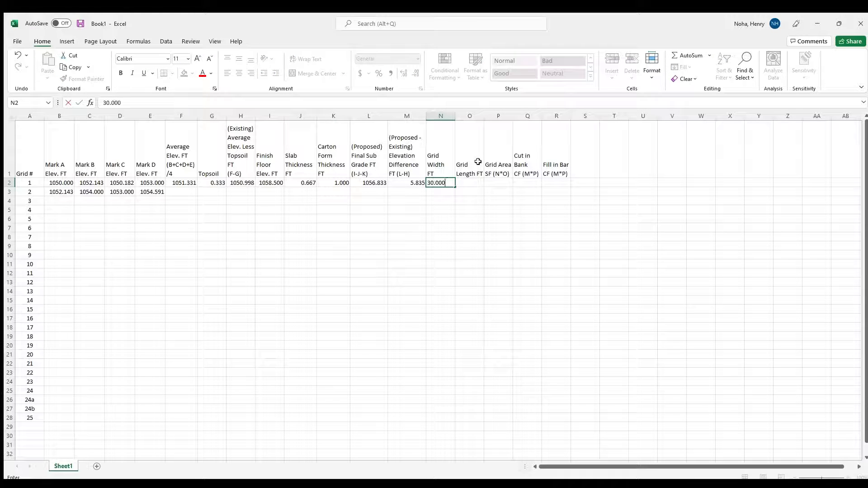
pyautogui.press('Tab')
pyautogui.write('30.000')
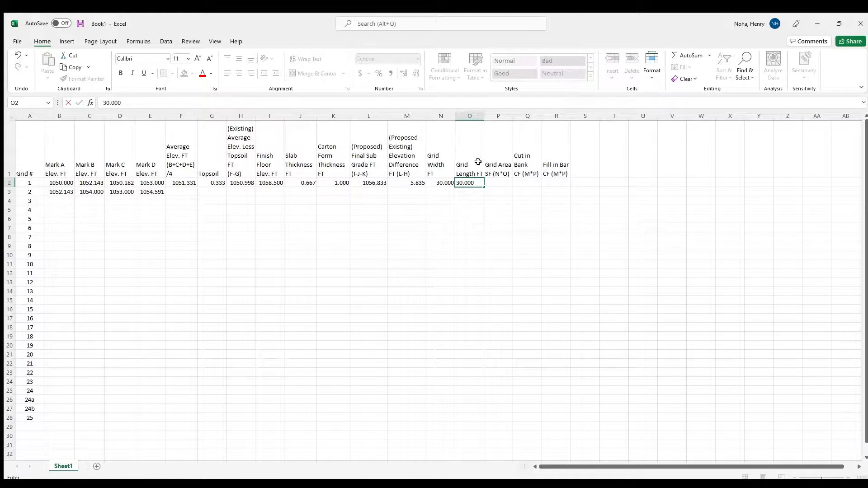
pyautogui.press('Tab')
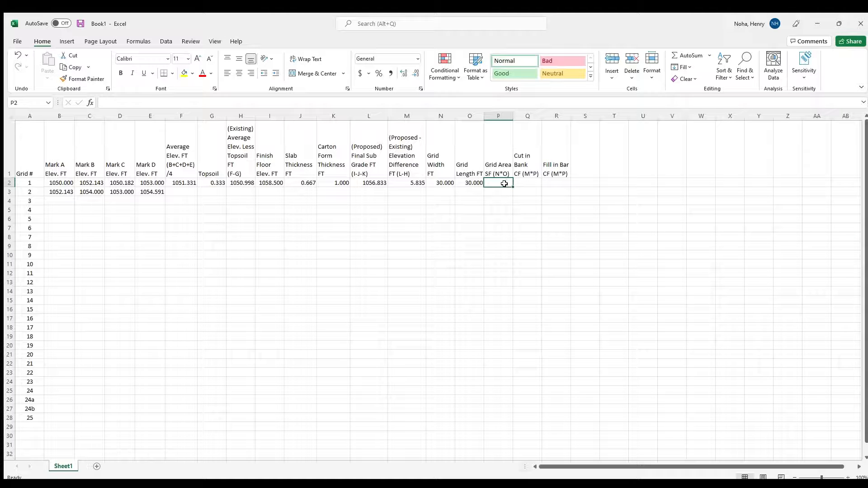
pyautogui.write('=')
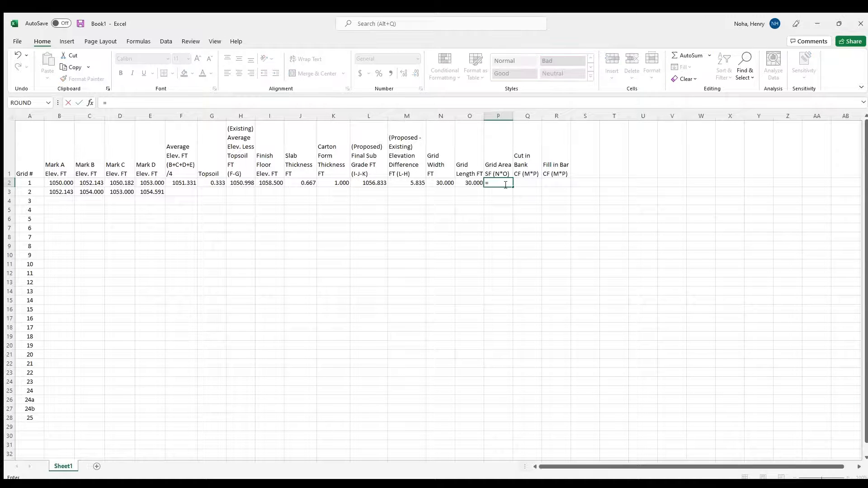
pyautogui.press('Left')
pyautogui.press('Left')
pyautogui.press('Left')
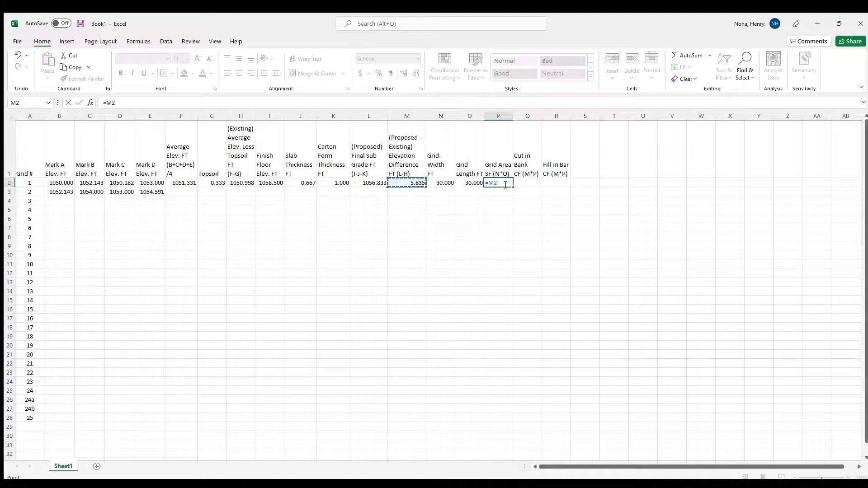
pyautogui.write('+')
pyautogui.press('Left')
pyautogui.press('Left')
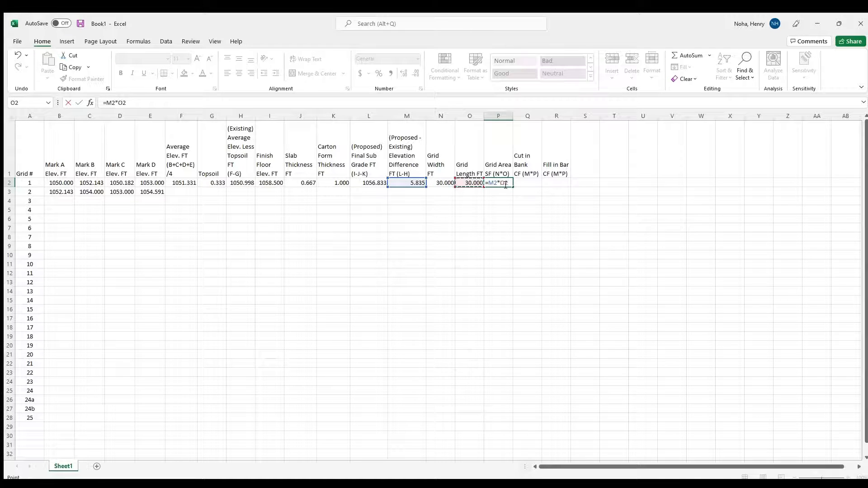
pyautogui.press('Right')
pyautogui.press('Left')
pyautogui.press('Right')
pyautogui.press('Escape')
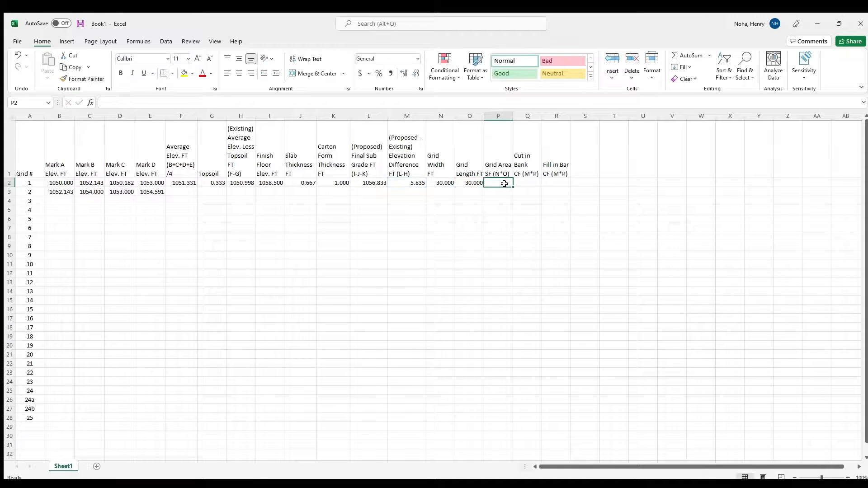
# Calculate grid 1's area in P2 with =N2*O2
pyautogui.write('=')
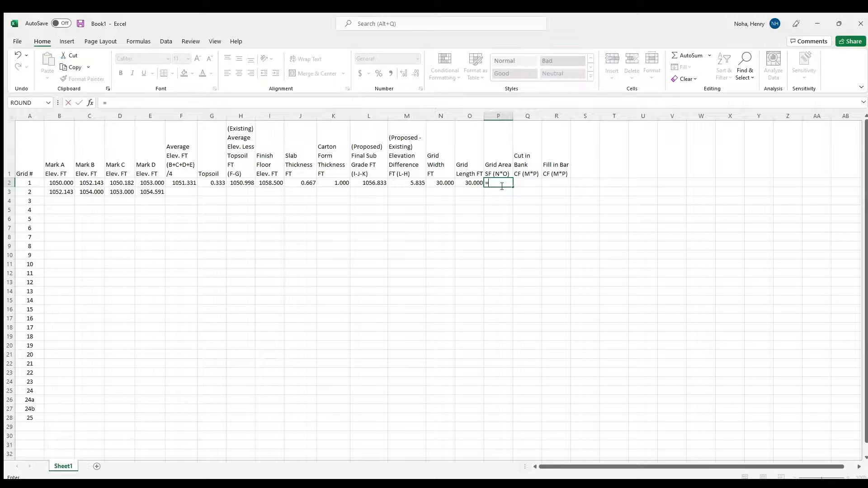
pyautogui.press('Left')
pyautogui.press('Left')
pyautogui.write('*')
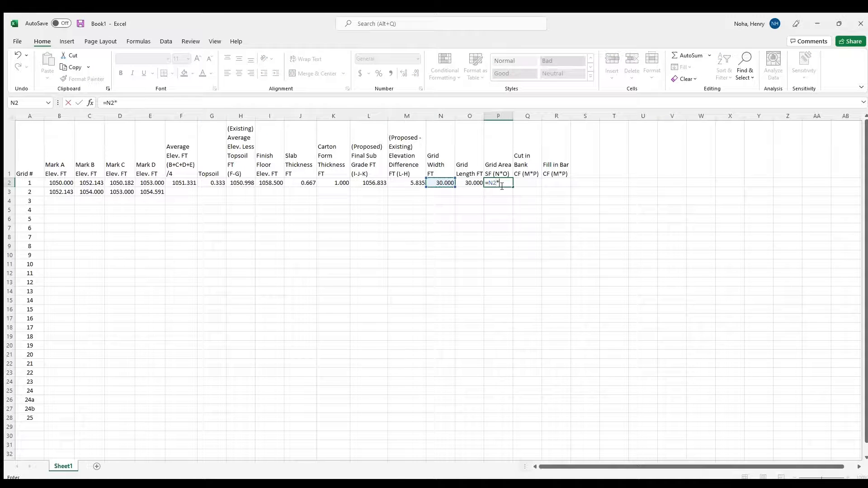
pyautogui.press('Left')
pyautogui.press('Return')
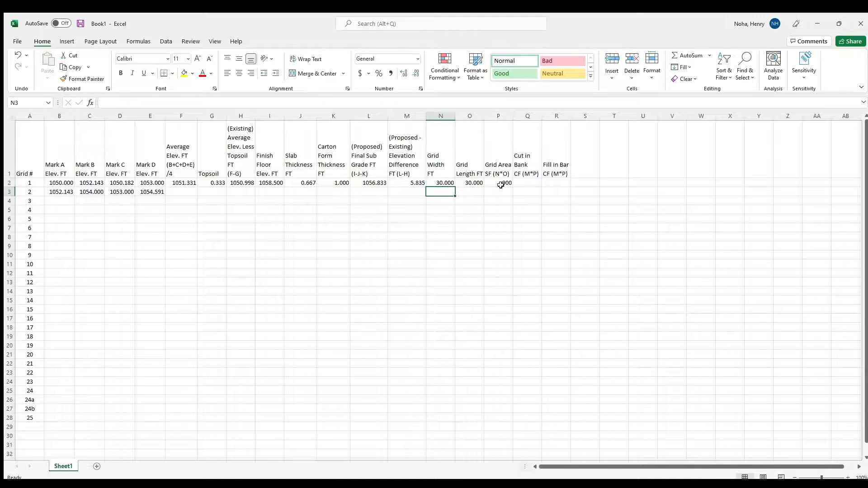
# Calculate grid 1's cut volume in Q2 with =IF(M2<0, M2*P2, 0) and check the entered formula
pyautogui.press('Up')
pyautogui.press('Right')
pyautogui.press('Right')
pyautogui.press('Right')
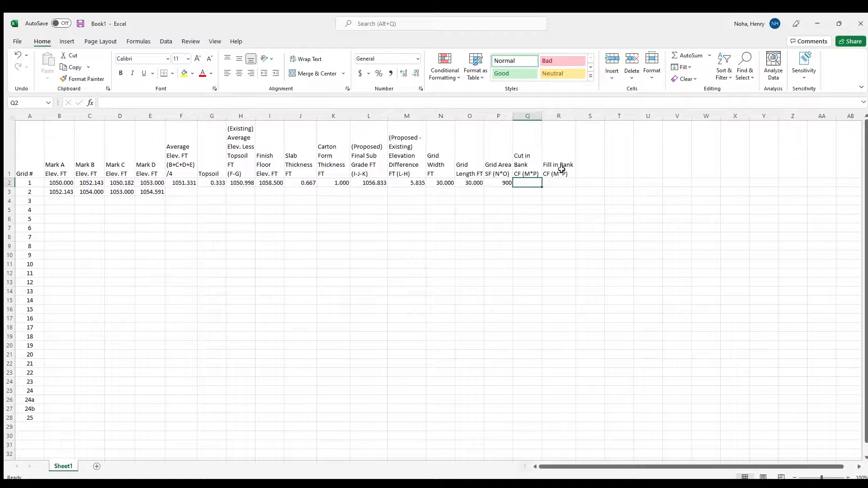
pyautogui.write('=')
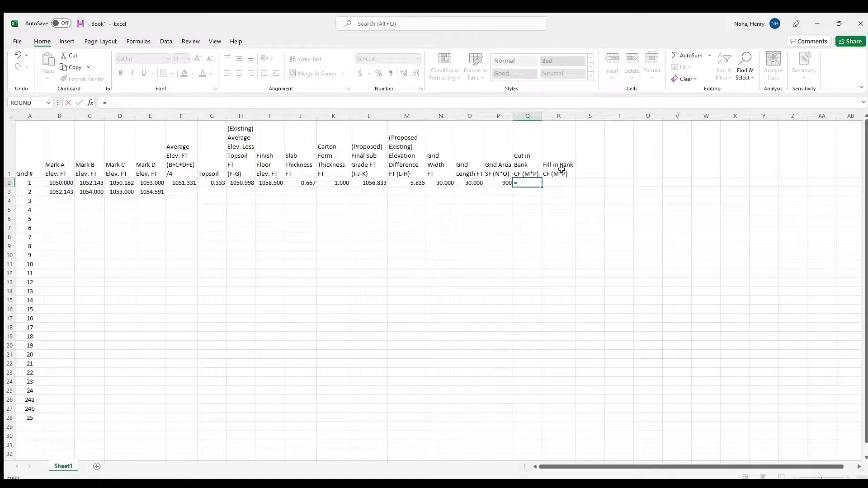
pyautogui.write('IF(')
pyautogui.write('M2')
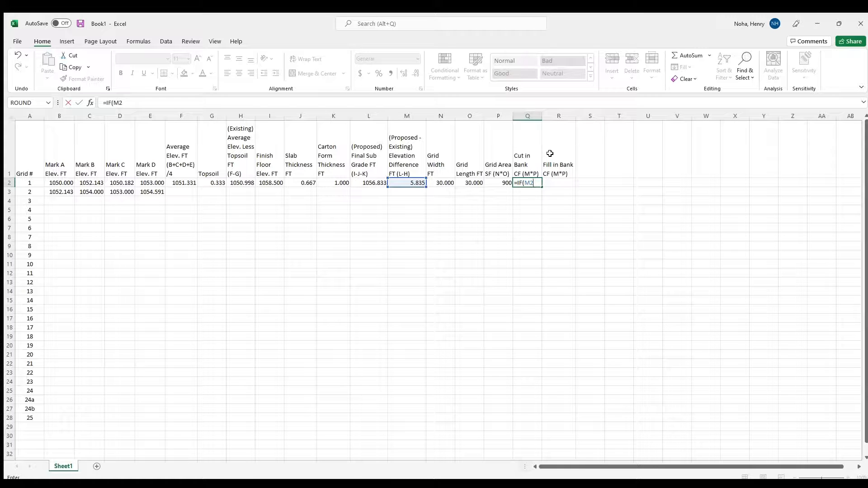
pyautogui.write('<0, M')
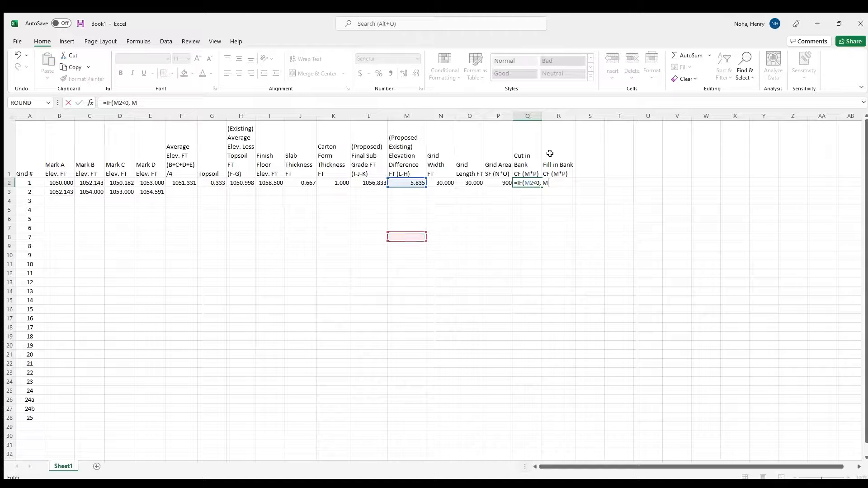
pyautogui.write('2')
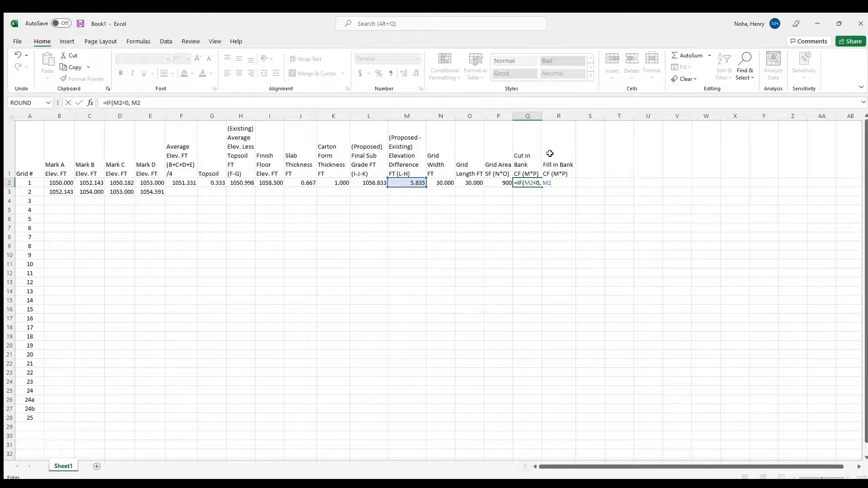
pyautogui.write('*P2, 0')
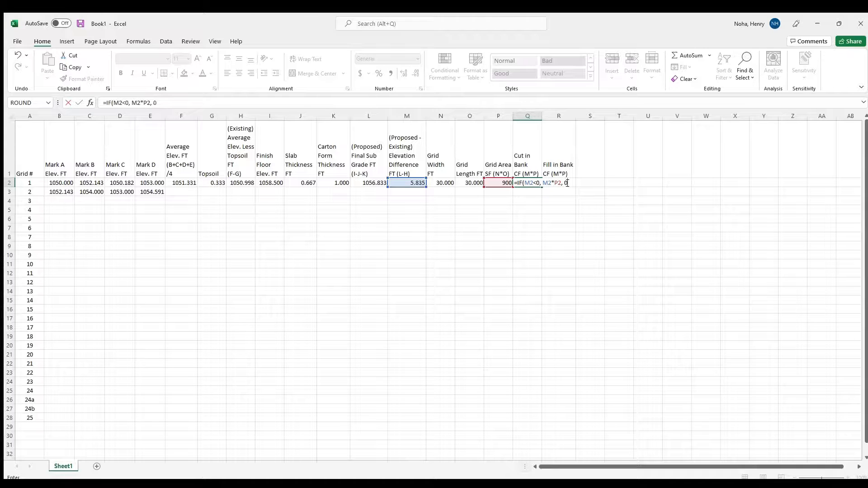
pyautogui.press('Return')
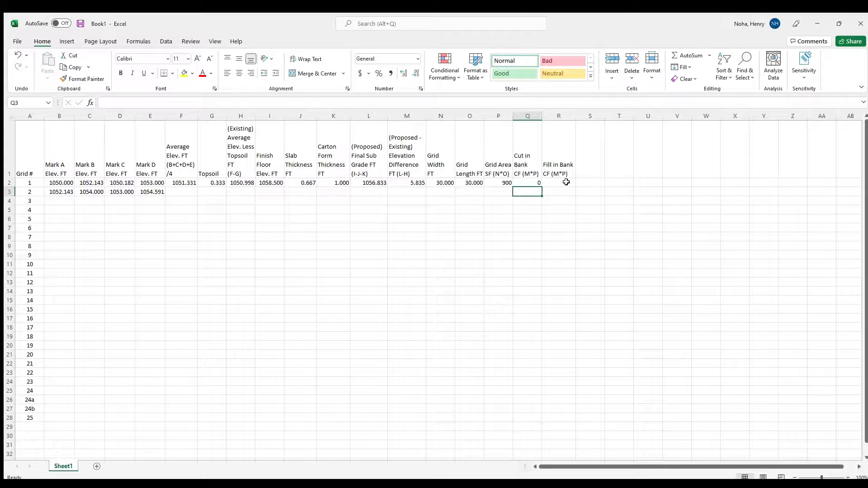
pyautogui.click(532, 182)
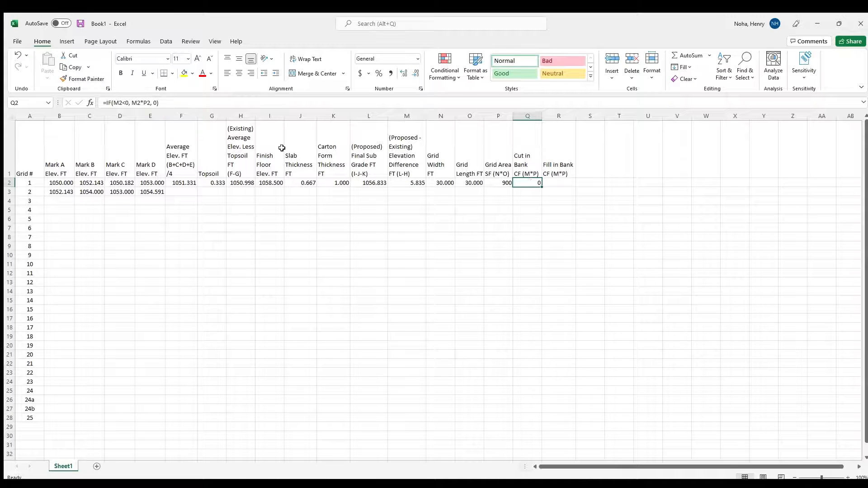
# Calculate grid 1's fill volume in R2 with =IF(M2>0, M2*P2, 0)
pyautogui.click(551, 184)
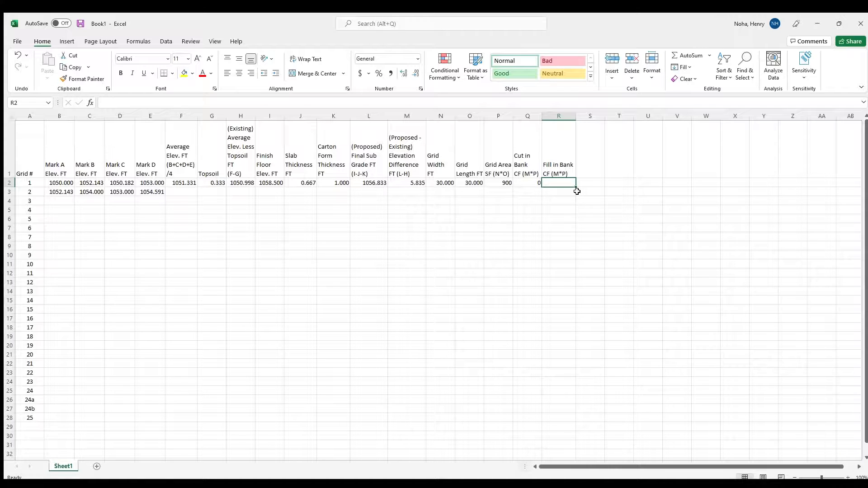
pyautogui.write('=IF')
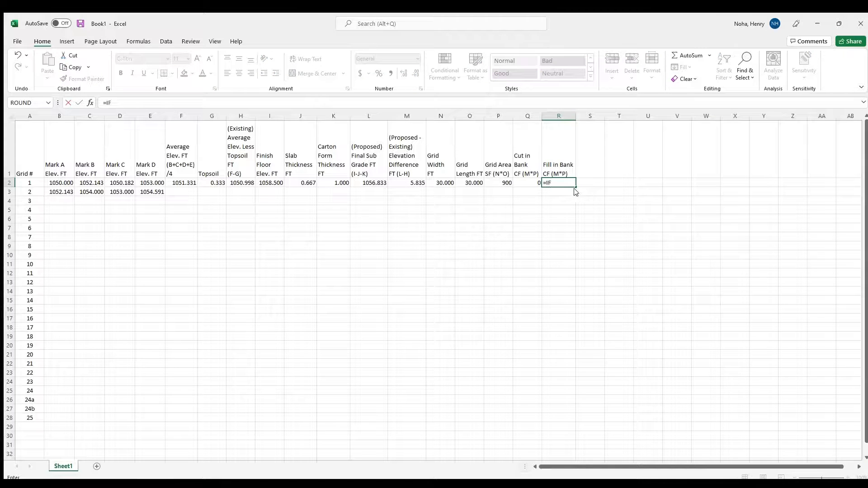
pyautogui.write('(M2')
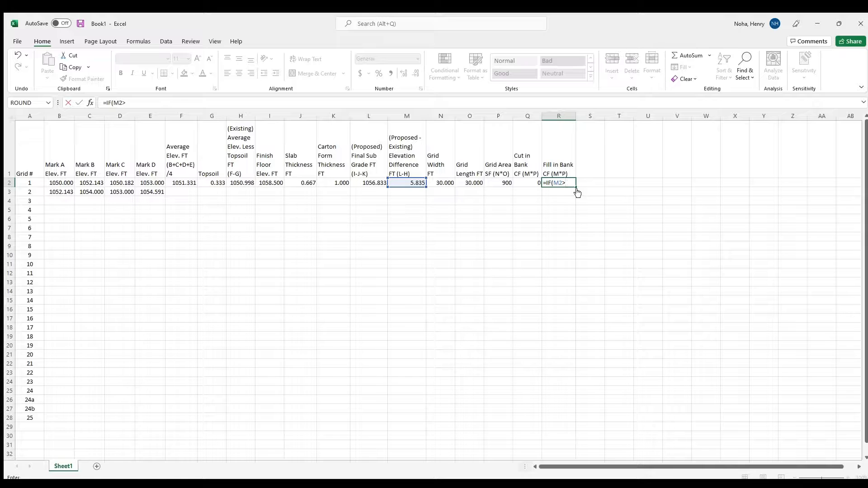
pyautogui.write('>0, M2*P2, 0')
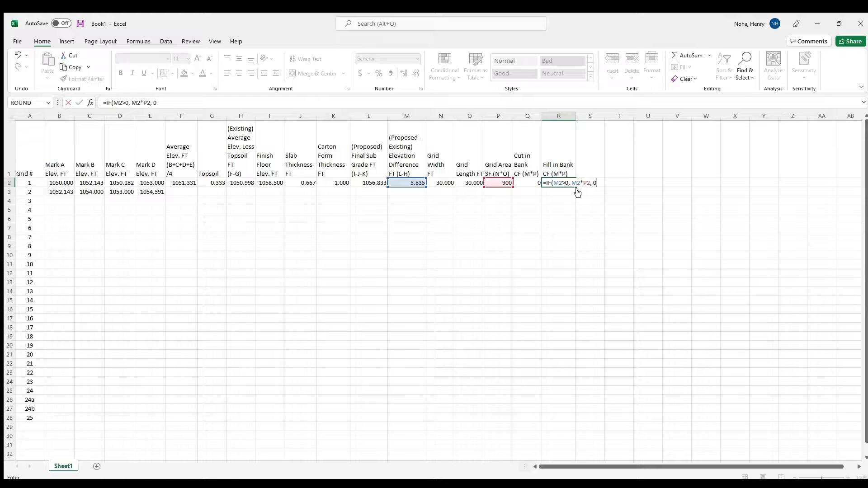
pyautogui.press('Return')
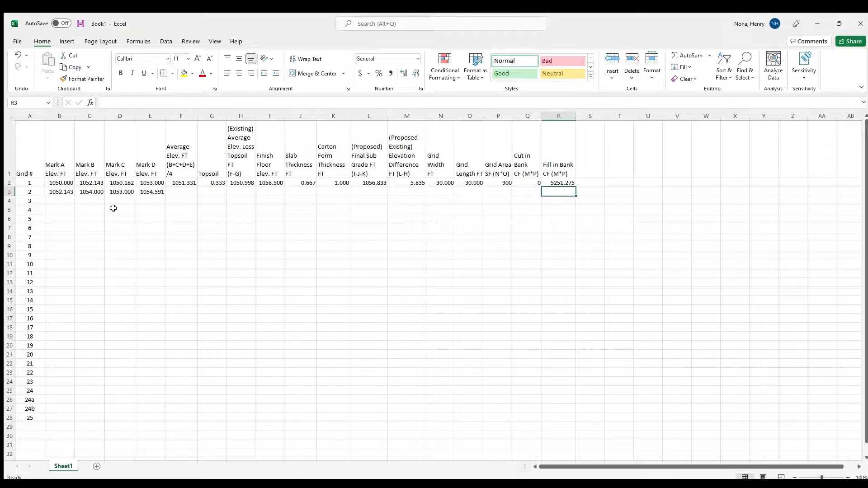
# Copy the fill volume formula from R2 down through R14 for grids 2 to 13
pyautogui.click(567, 184)
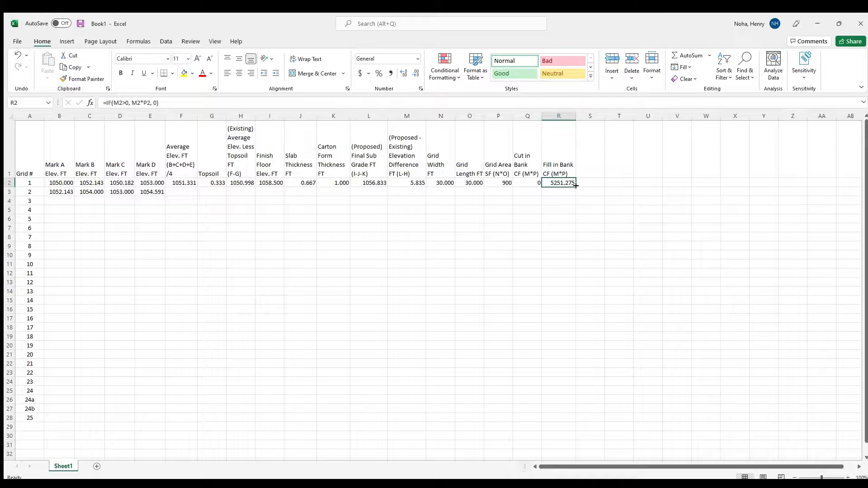
pyautogui.moveTo(576, 185); pyautogui.dragTo(574, 294)
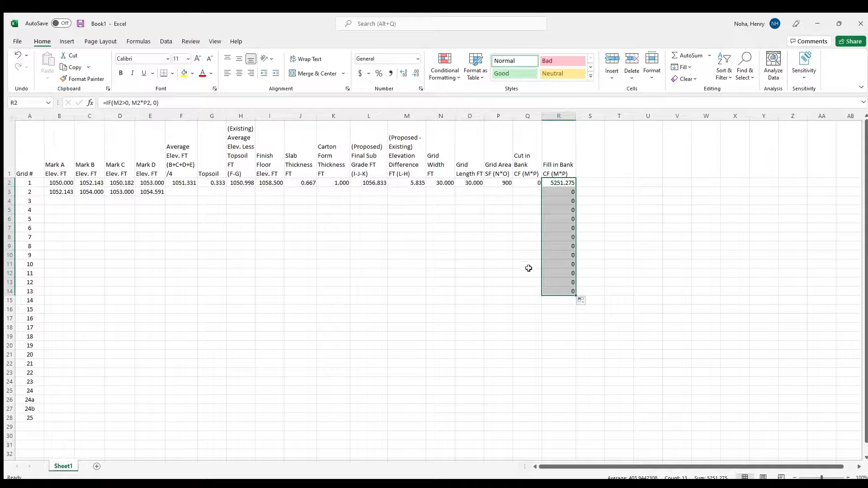
pyautogui.click(527, 229)
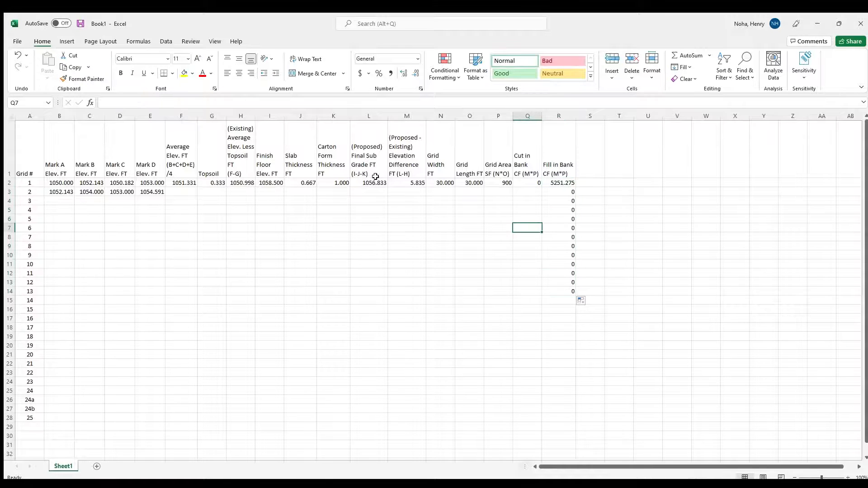
# Copy the average elevation formula from F2 down through F11 for grids 2 to 10
pyautogui.click(203, 182)
pyautogui.click(192, 184)
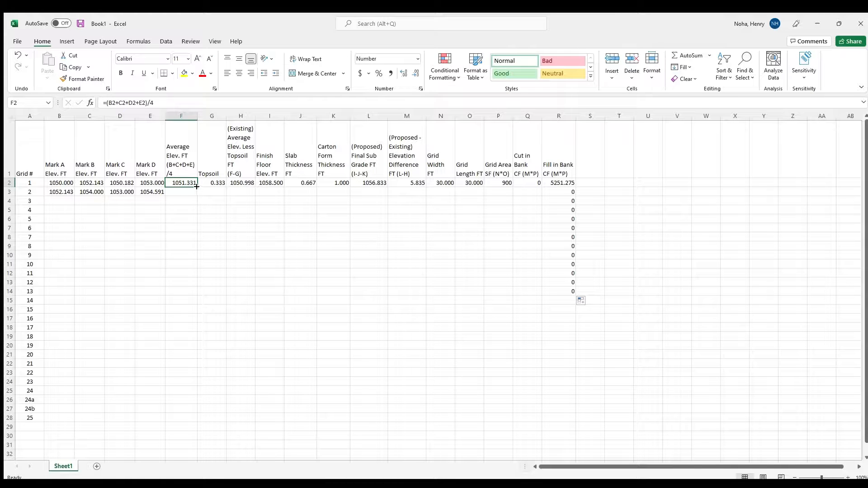
pyautogui.moveTo(198, 185); pyautogui.dragTo(196, 267)
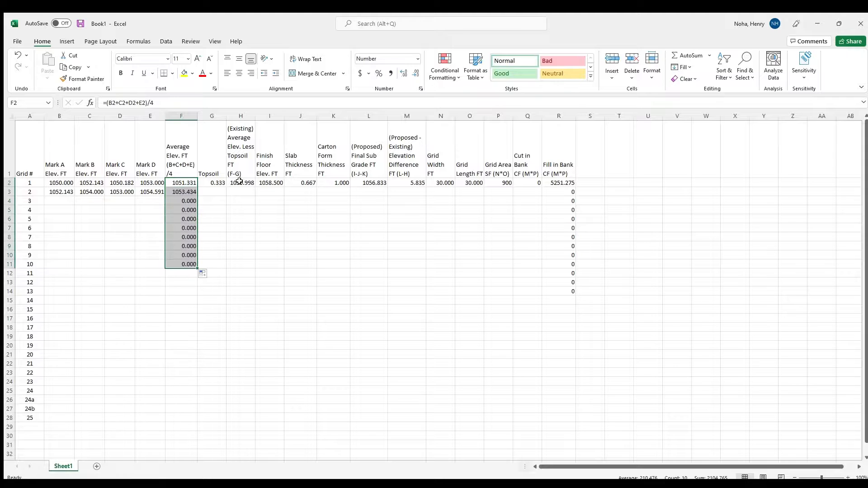
# Copy grid 1's topsoil value in G2 and the elevation-less-topsoil formula in H2 down through row 5
pyautogui.click(216, 184)
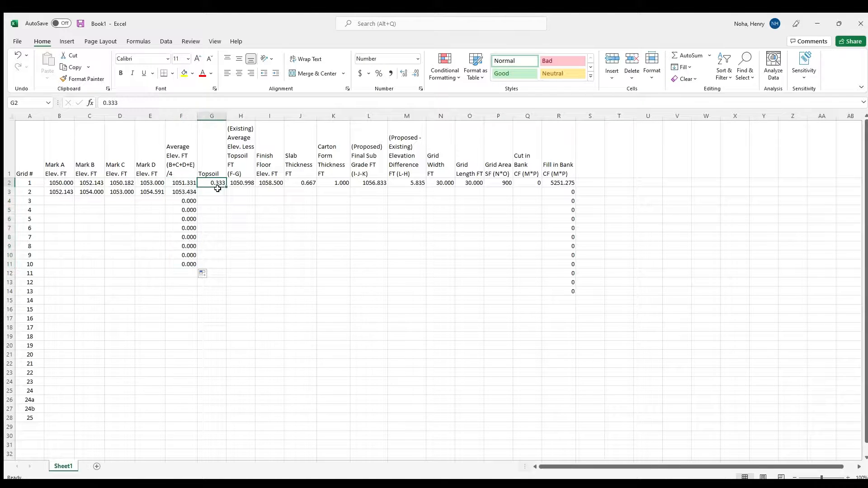
pyautogui.moveTo(226, 187); pyautogui.dragTo(214, 209)
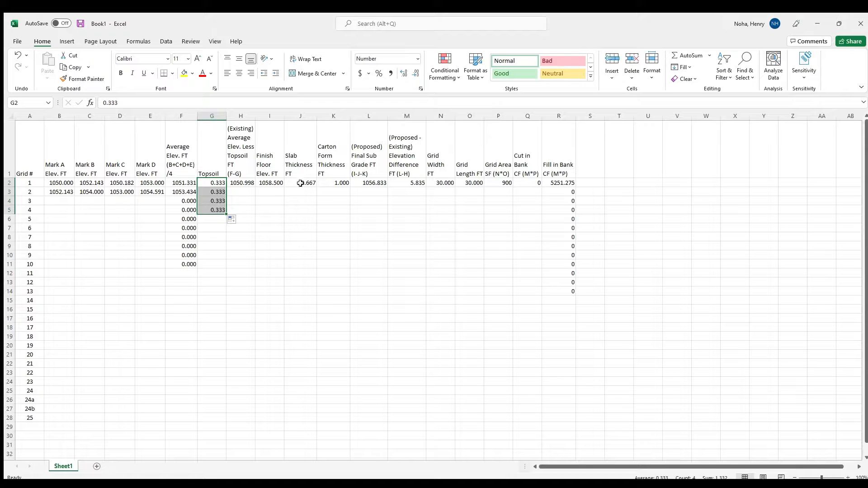
pyautogui.click(245, 184)
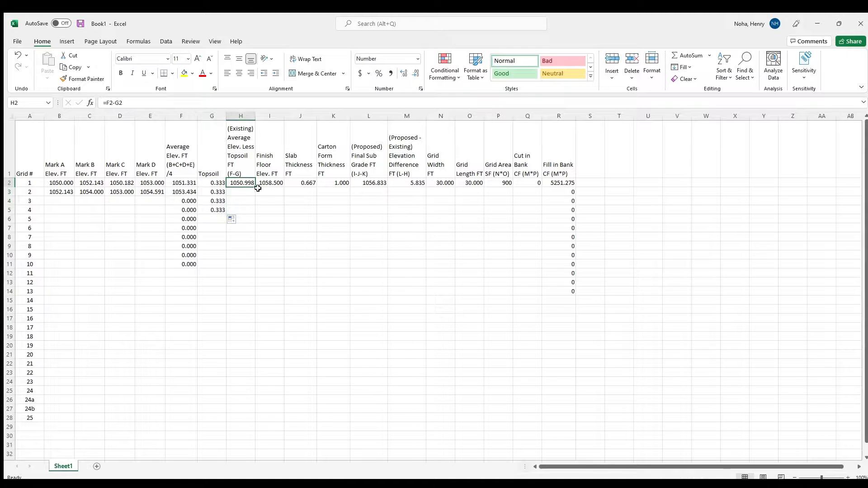
pyautogui.moveTo(255, 187); pyautogui.dragTo(254, 213)
# Copy grid 1's finish floor elevation down to I4, slab thickness down to J5, and carton form thickness down to K6
pyautogui.click(275, 186)
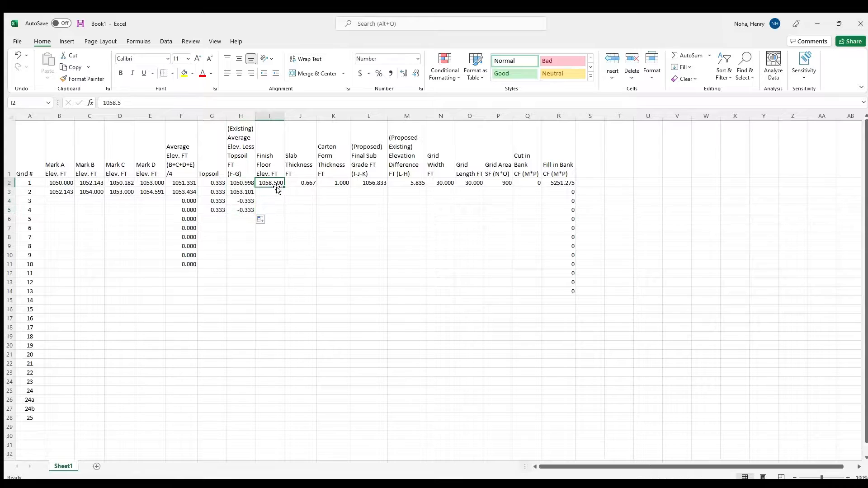
pyautogui.moveTo(283, 187); pyautogui.dragTo(312, 212)
pyautogui.click(309, 184)
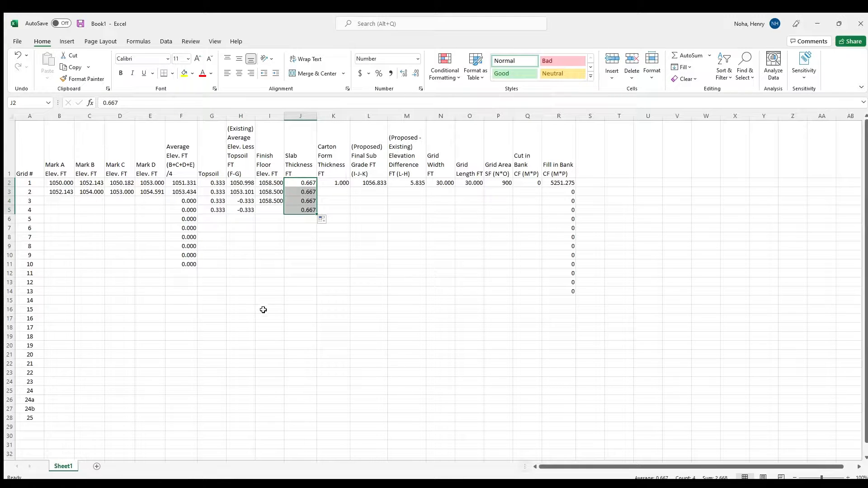
pyautogui.click(344, 183)
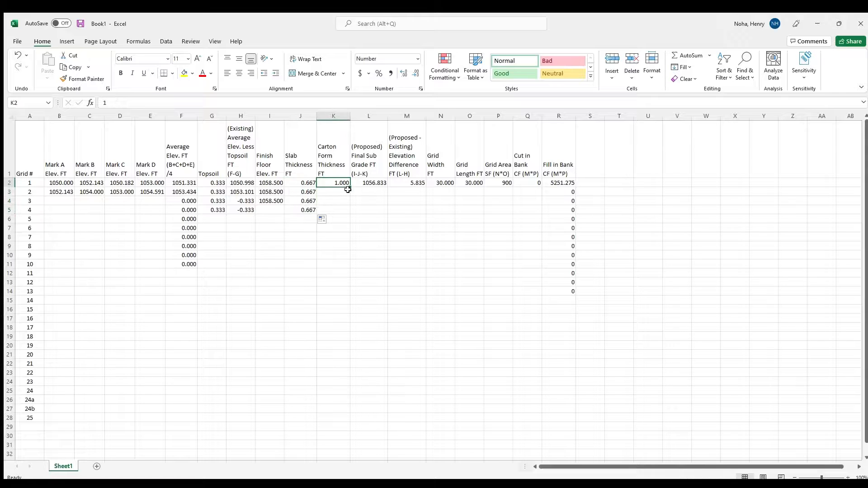
pyautogui.moveTo(351, 186); pyautogui.dragTo(351, 222)
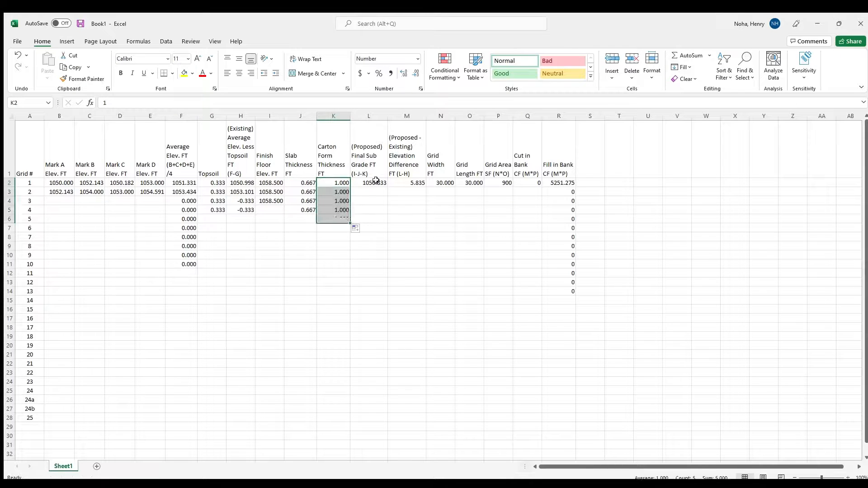
# Copy the final subgrade formula in L2 and the elevation difference formula in M2 down through row 5
pyautogui.click(380, 184)
pyautogui.moveTo(388, 187); pyautogui.dragTo(389, 216)
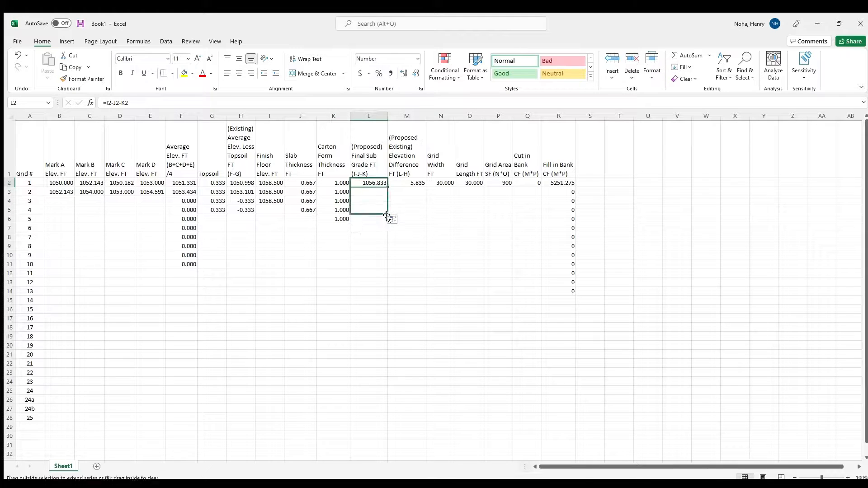
pyautogui.click(409, 183)
pyautogui.moveTo(426, 187); pyautogui.dragTo(421, 210)
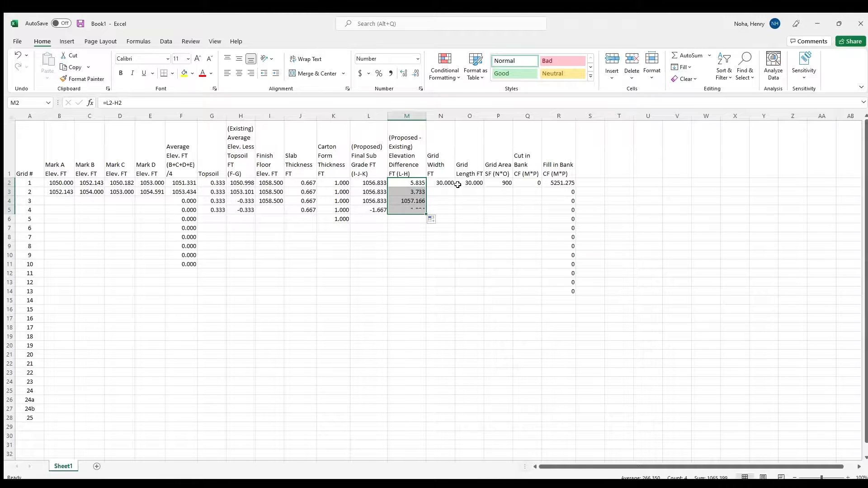
# Copy grid 1's width in N2 and length in O2 down to row 3 for grid 2
pyautogui.click(446, 182)
pyautogui.moveTo(454, 185); pyautogui.dragTo(491, 194)
pyautogui.click(471, 183)
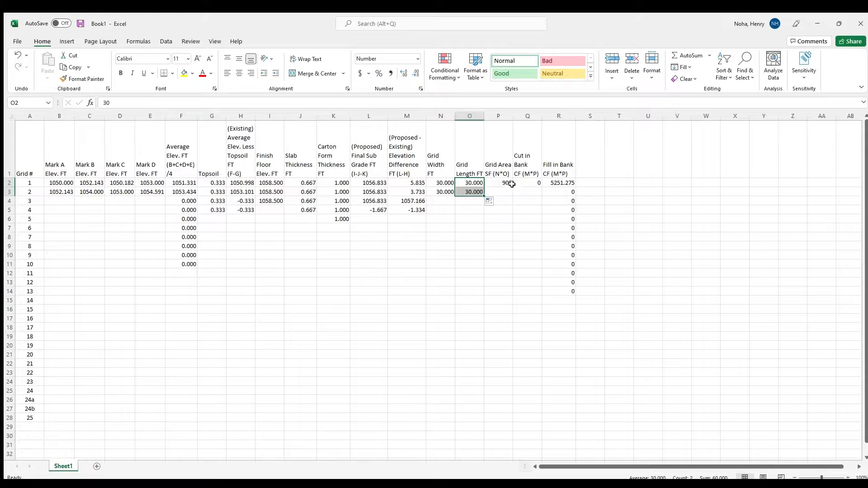
# Copy the grid area formula in P2 and the cut volume formula in Q2 down to row 3 for grid 2
pyautogui.click(507, 183)
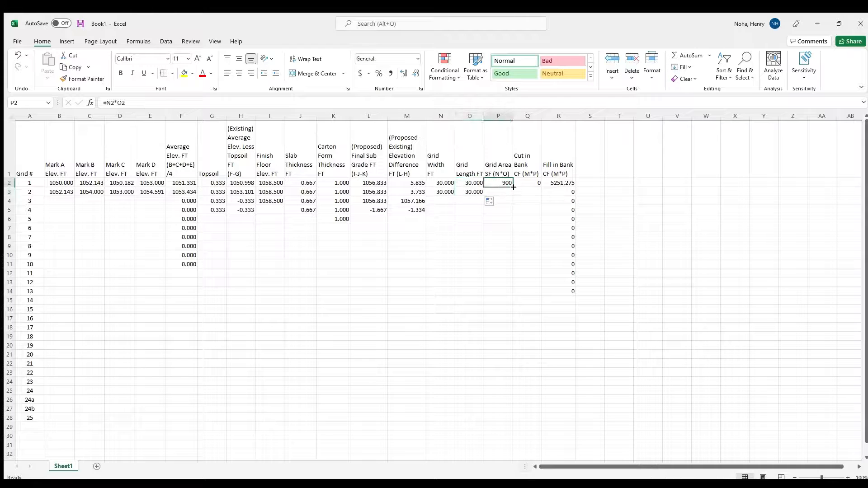
pyautogui.moveTo(513, 187); pyautogui.dragTo(541, 196)
pyautogui.click(533, 183)
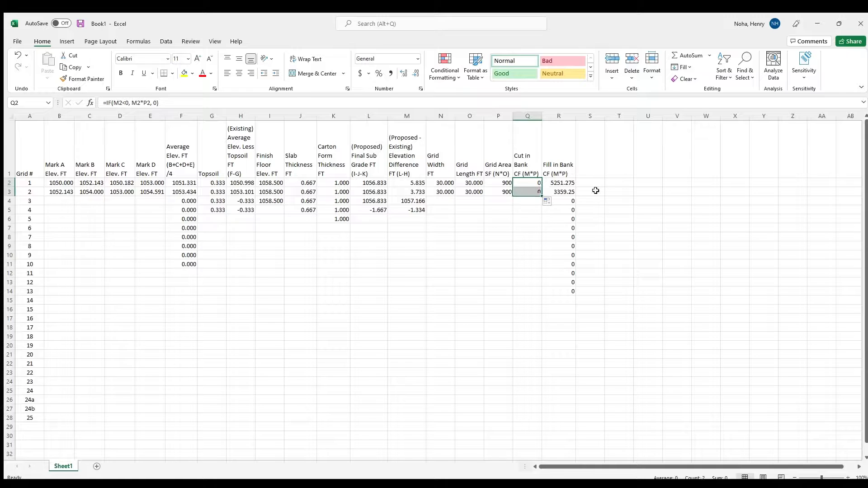
pyautogui.click(608, 190)
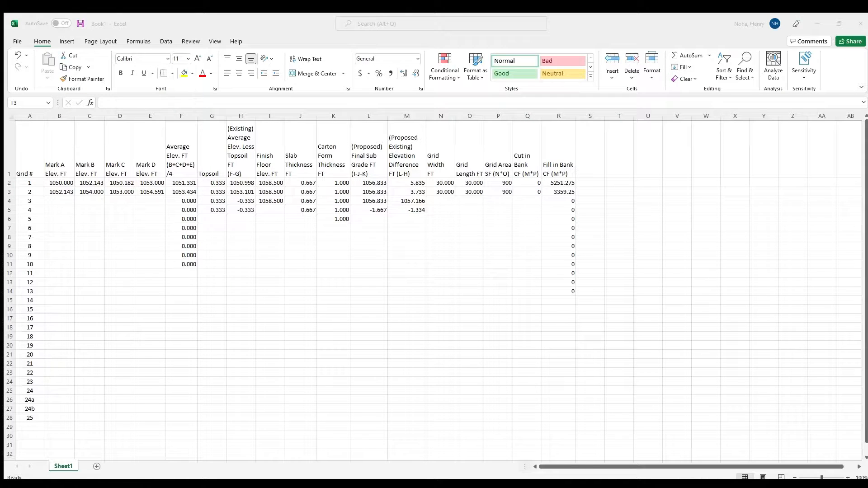
# Format grid 2's fill volume in R3 to three decimal places
pyautogui.click(568, 191)
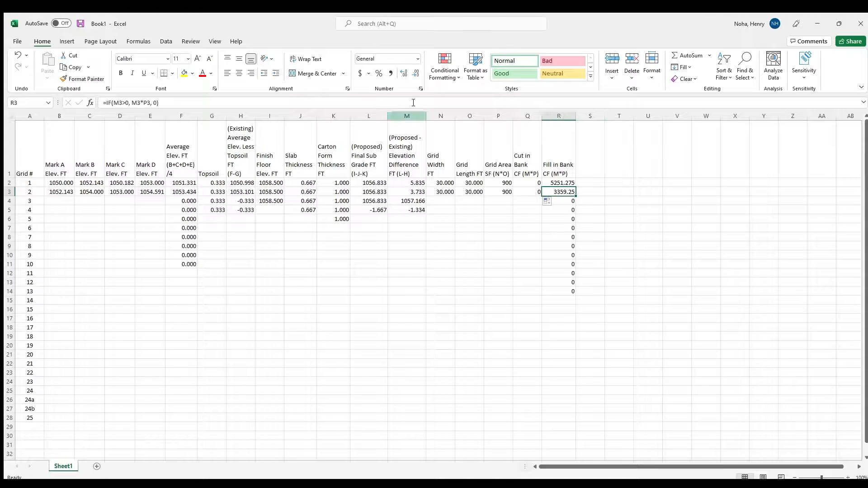
pyautogui.click(415, 75)
pyautogui.click(403, 73)
pyautogui.click(404, 74)
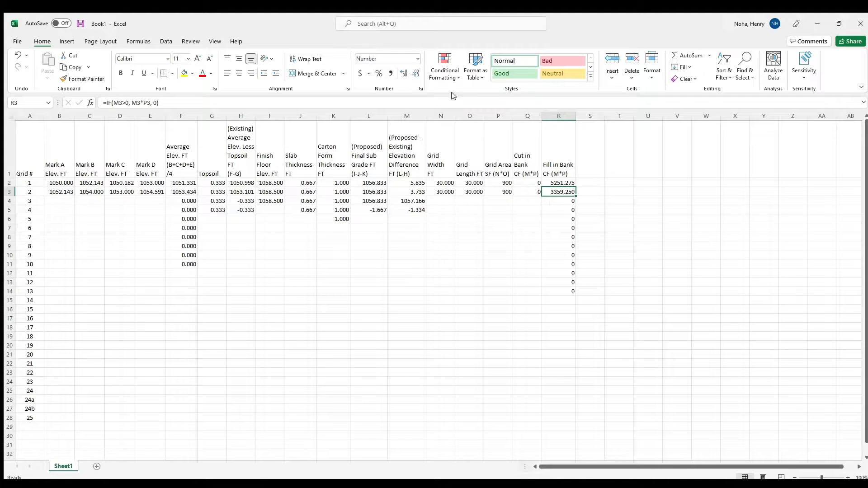
pyautogui.click(602, 218)
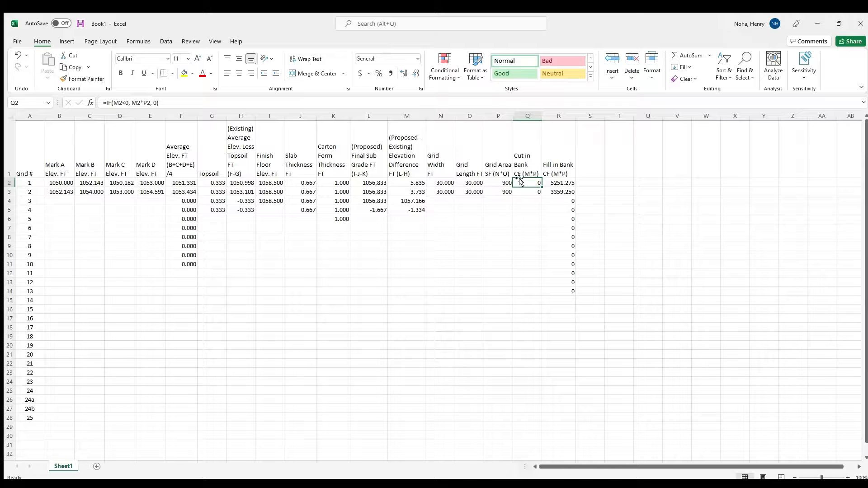
# Format the cut volume cells Q2:Q4 to three decimal places
pyautogui.moveTo(521, 181); pyautogui.dragTo(526, 201)
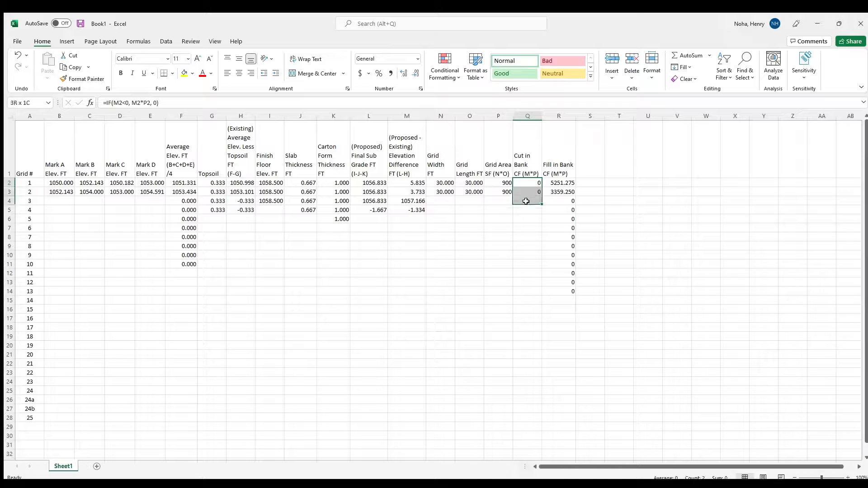
pyautogui.click(404, 73)
pyautogui.click(415, 72)
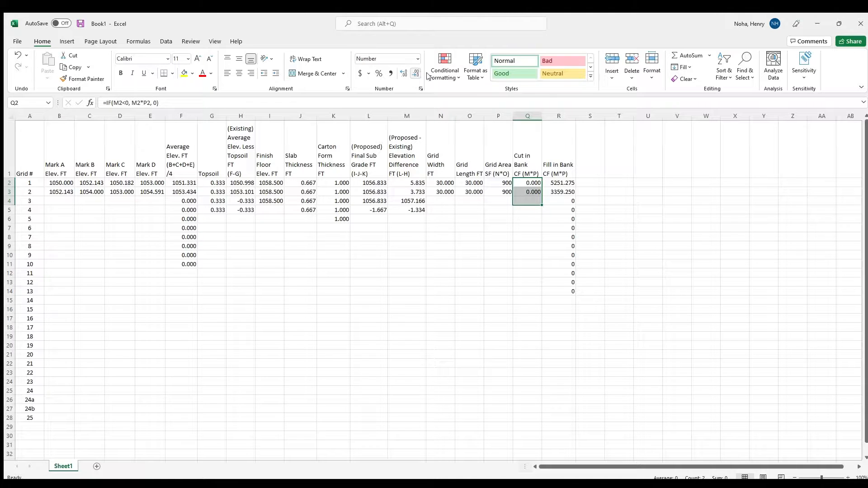
pyautogui.click(570, 209)
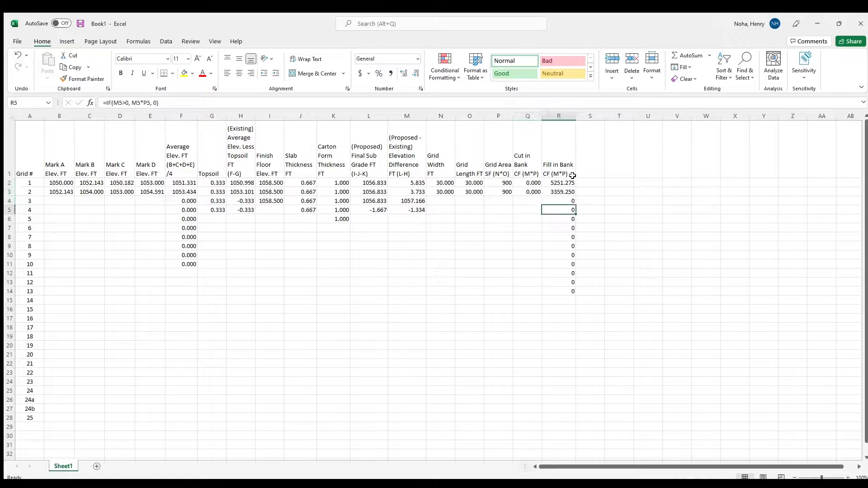
# Apply an Equal To conditional formatting rule to Q2:Q5 that shows zero cut volumes in red text without a fill
pyautogui.moveTo(535, 182); pyautogui.dragTo(529, 210)
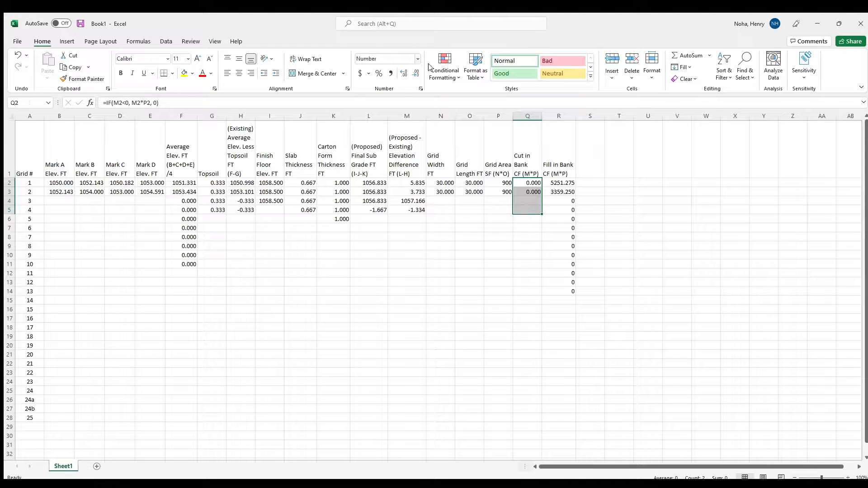
pyautogui.click(444, 72)
pyautogui.moveTo(478, 97)
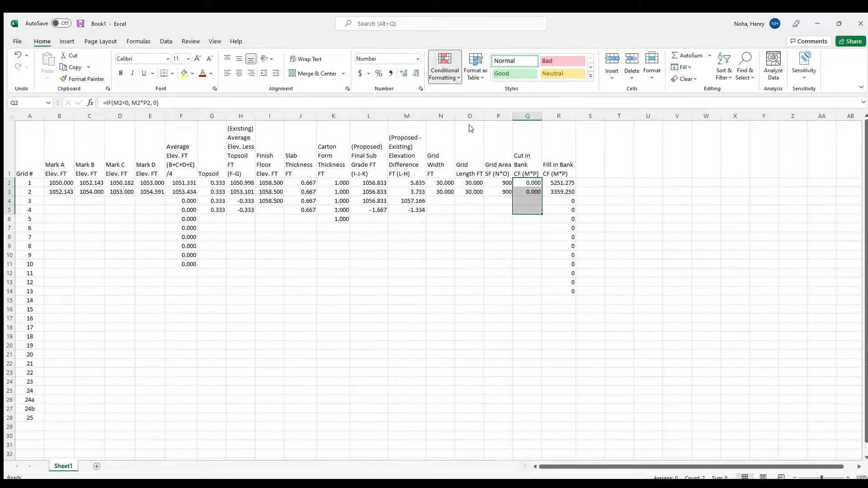
pyautogui.click(565, 159)
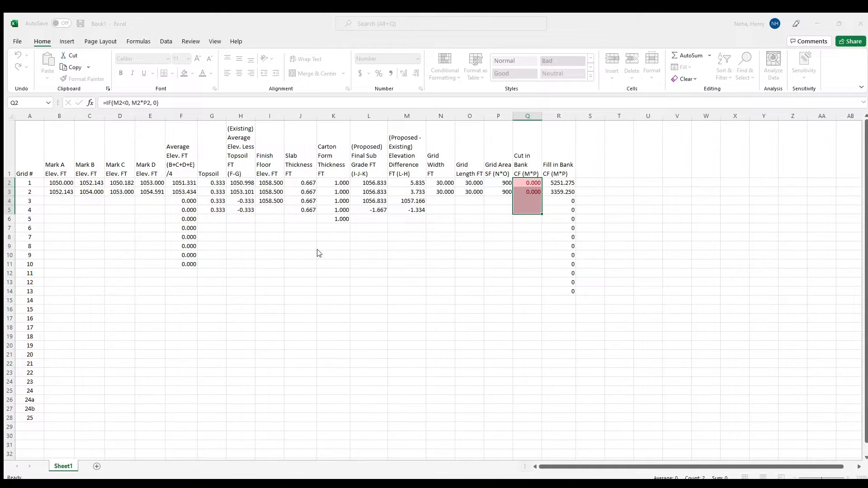
pyautogui.click(265, 280)
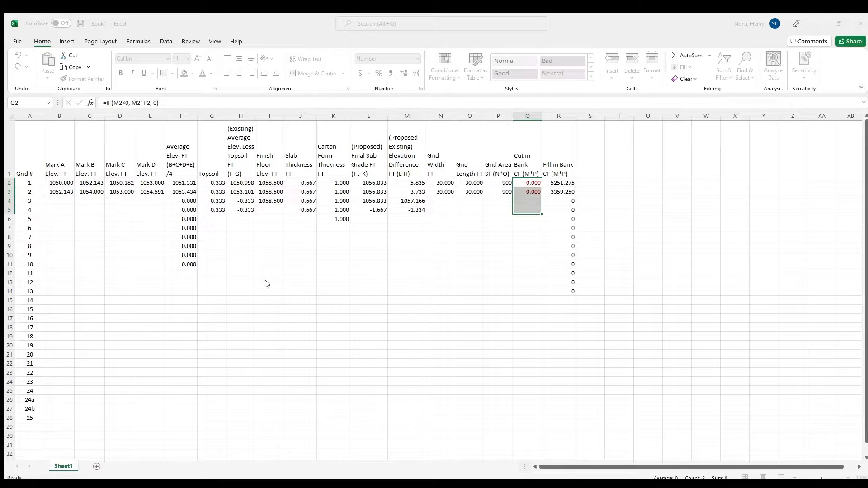
pyautogui.click(281, 268)
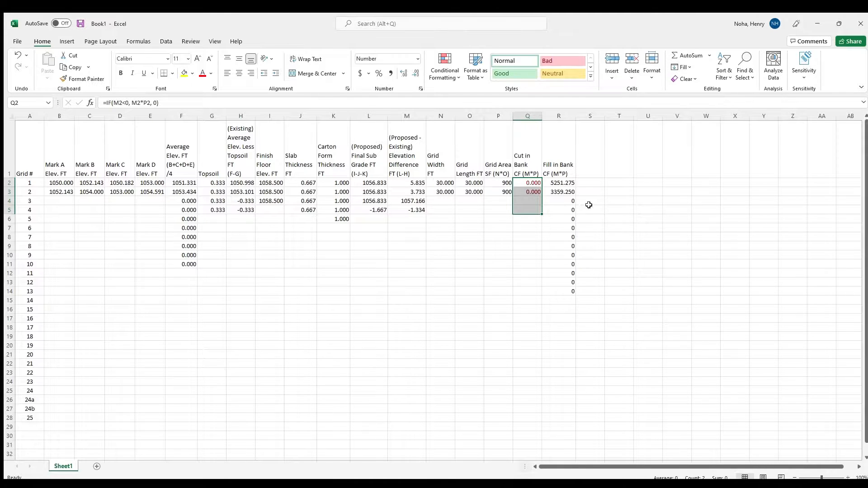
pyautogui.click(502, 224)
# Apply an Equal To 0 conditional formatting rule with red text to the fill volumes in R2:R4
pyautogui.moveTo(533, 183); pyautogui.dragTo(557, 202)
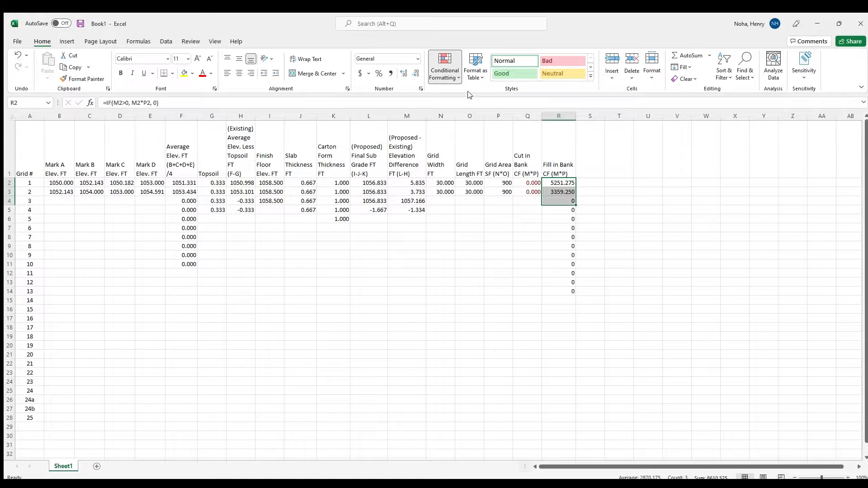
pyautogui.click(547, 161)
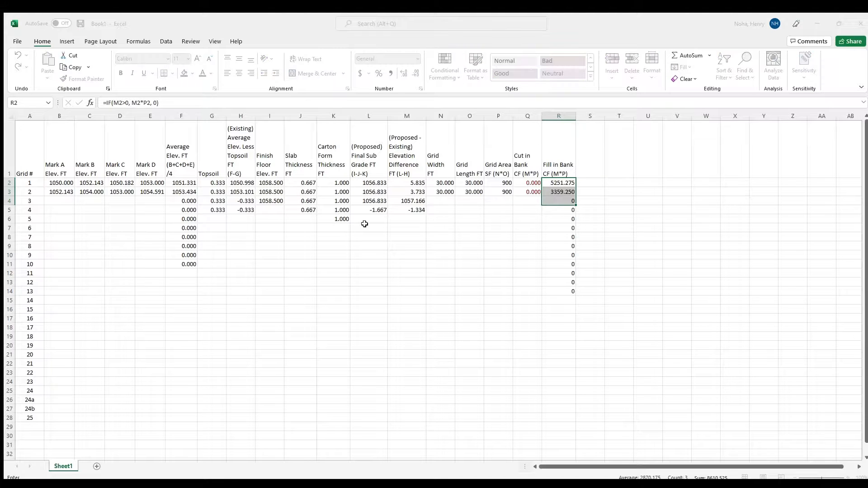
pyautogui.write('0')
pyautogui.click(321, 249)
pyautogui.click(280, 282)
pyautogui.click(280, 264)
# Format grid 3's fill volume in R4 to three decimal places
pyautogui.click(565, 202)
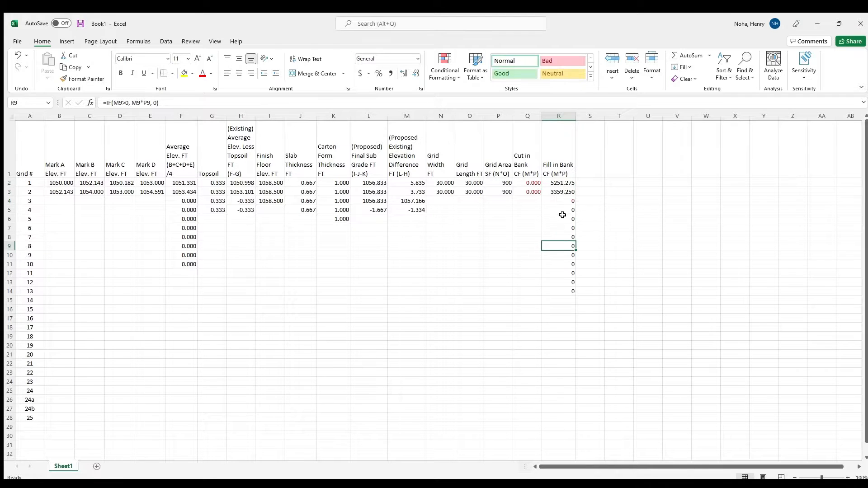
pyautogui.click(403, 73)
pyautogui.click(403, 73)
pyautogui.click(404, 73)
pyautogui.click(404, 73)
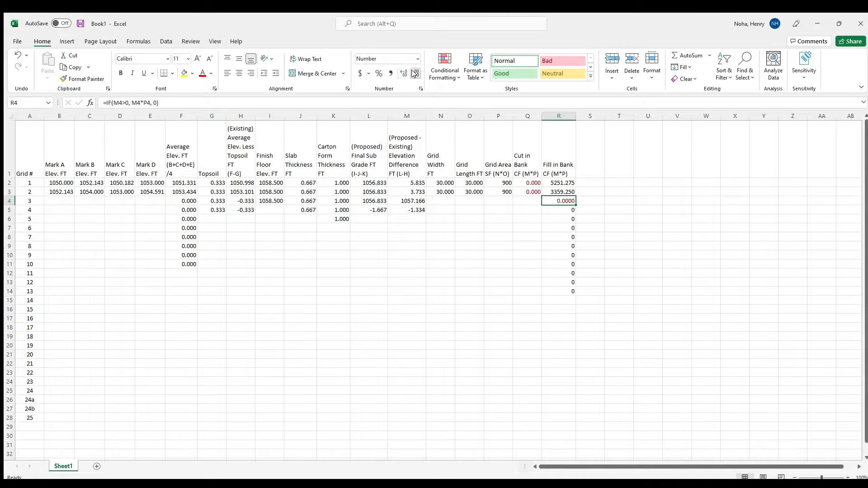
pyautogui.click(415, 73)
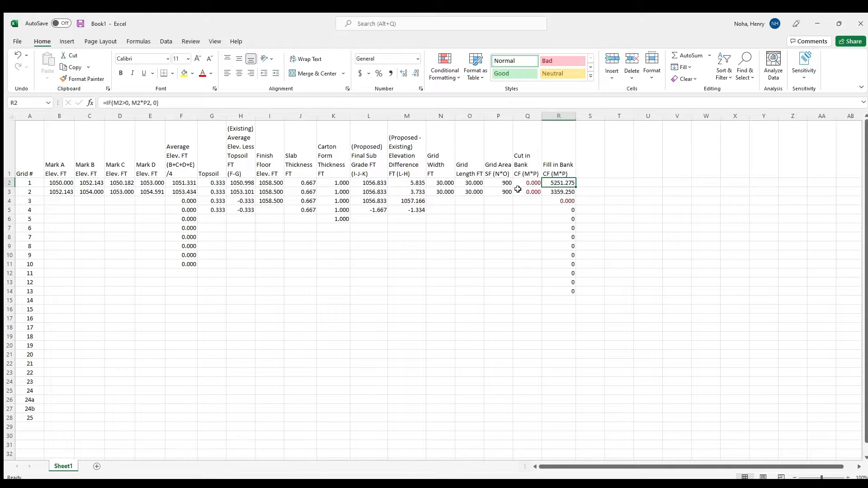
# Apply a Less Than conditional formatting highlight rule to the cut volume cells Q2:Q7
pyautogui.moveTo(528, 184); pyautogui.dragTo(568, 204)
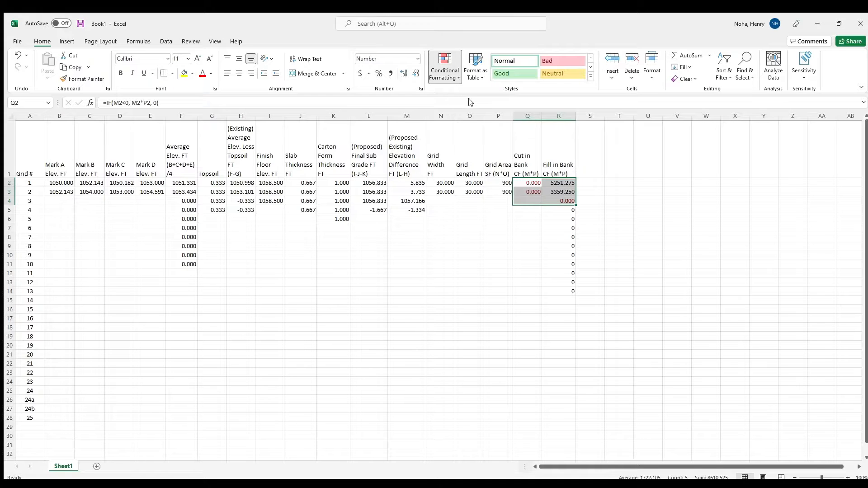
pyautogui.click(526, 200)
pyautogui.moveTo(528, 184); pyautogui.dragTo(528, 228)
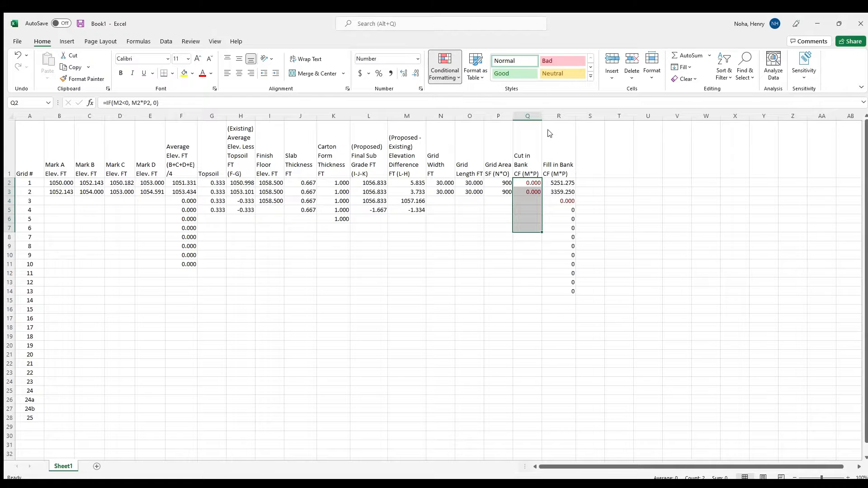
pyautogui.click(561, 121)
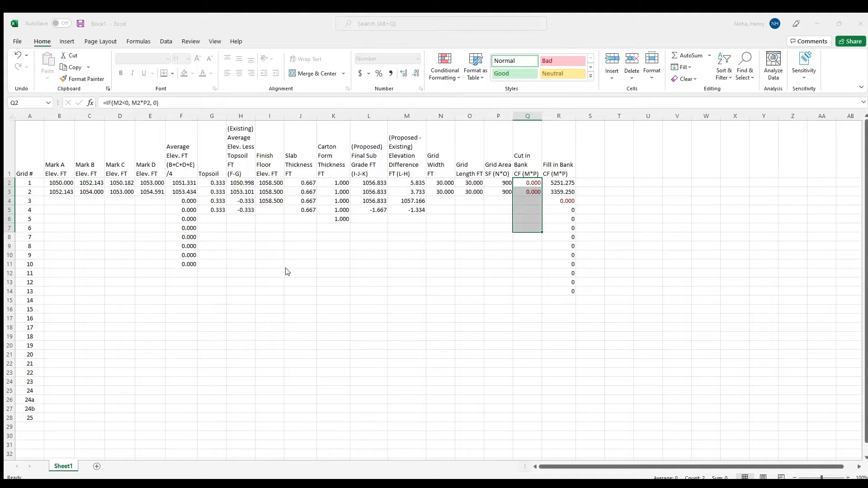
# Apply a Greater Than conditional formatting rule with blue text to the fill volume cells R2:R7
pyautogui.moveTo(566, 186); pyautogui.dragTo(565, 227)
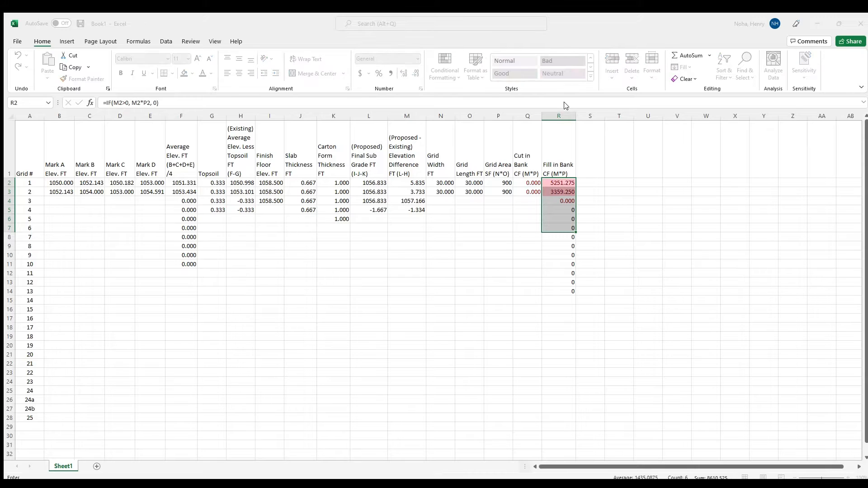
pyautogui.click(445, 67)
pyautogui.moveTo(479, 97)
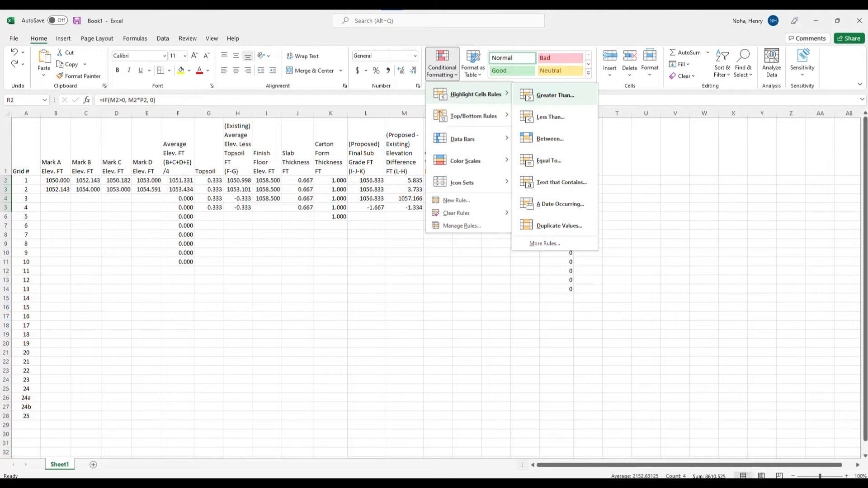
pyautogui.click(555, 95)
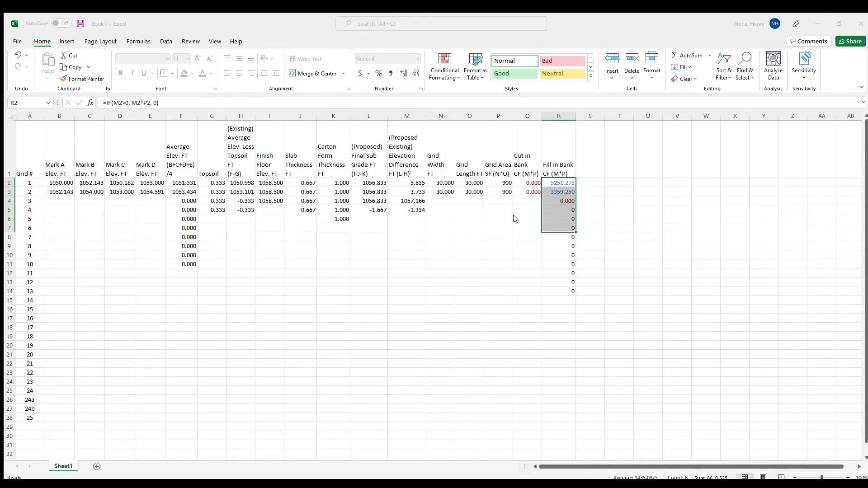
pyautogui.click(561, 209)
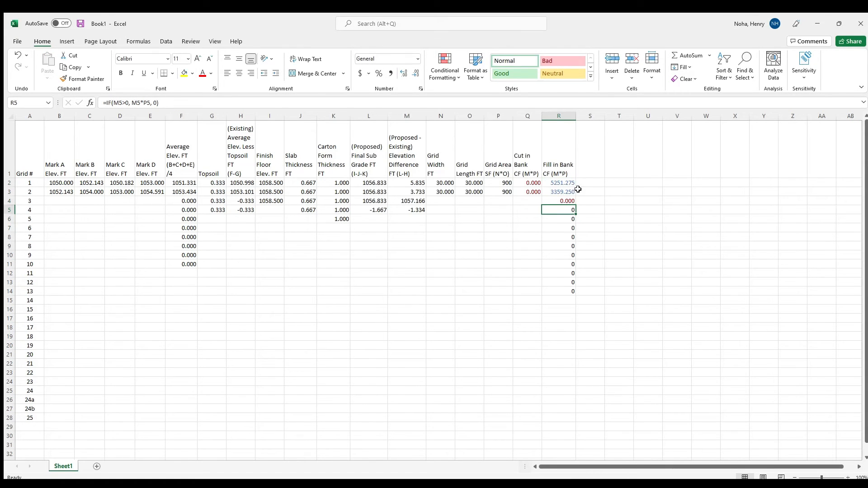